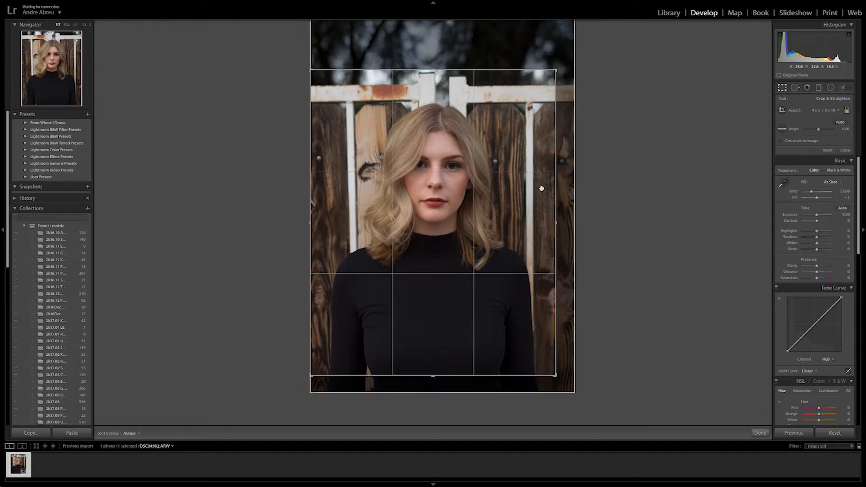
Reposition the 4 x 5 / 8 x 10 crop so the fence's top rail borders it, and straighten the portrait slightly
{"action": "left_click_drag", "start_coordinate": [542, 188], "coordinate": [533, 203]}
{"action": "left_click_drag", "start_coordinate": [469, 200], "coordinate": [469, 174]}
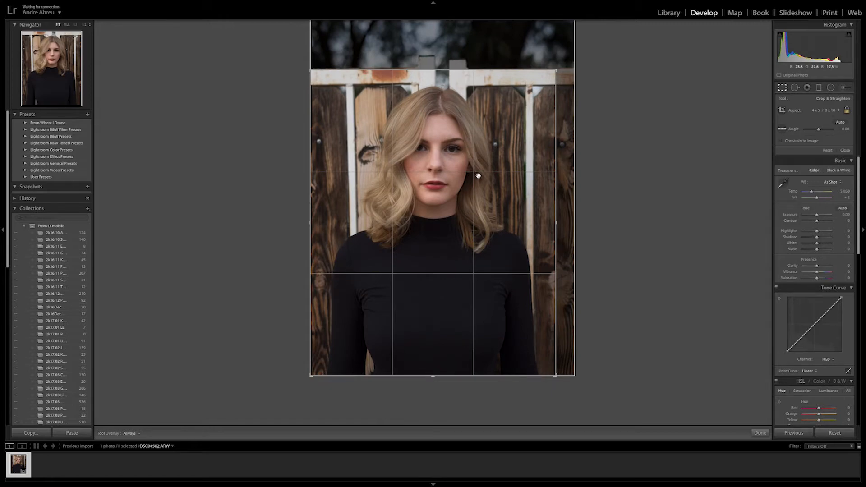
{"action": "left_click_drag", "start_coordinate": [569, 187], "coordinate": [570, 194]}
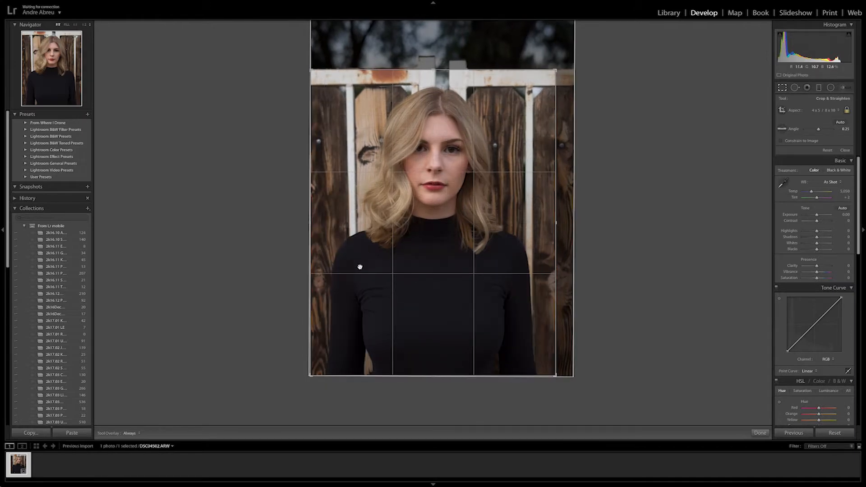
{"action": "left_click_drag", "start_coordinate": [568, 208], "coordinate": [568, 220]}
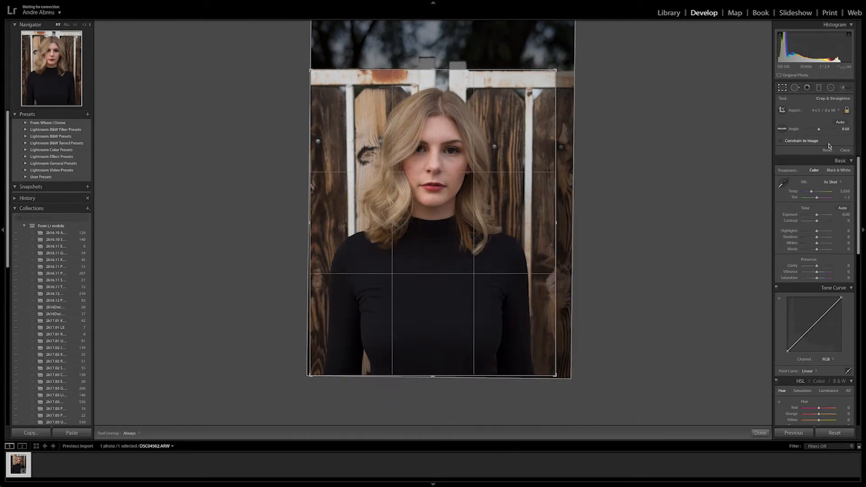
{"action": "left_click", "coordinate": [845, 150]}
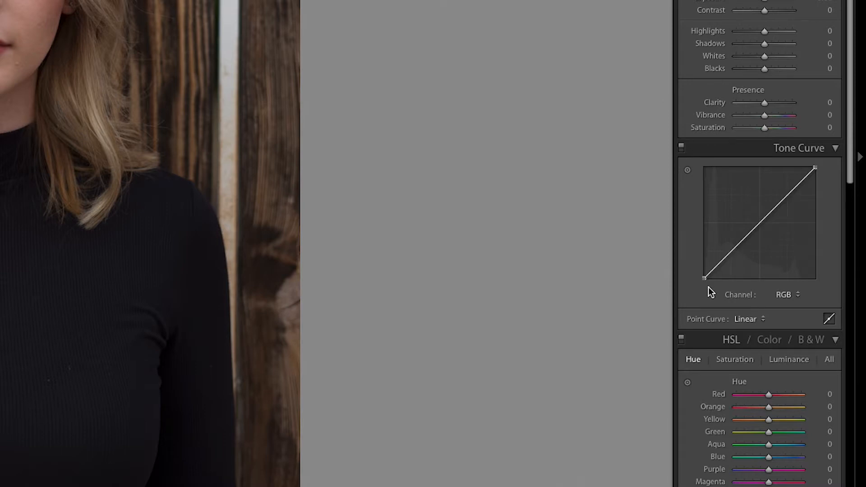
Add three evenly spaced points to the RGB tone curve, at the midtones, the shadow quarter and the highlight quarter
{"action": "left_click", "coordinate": [760, 224]}
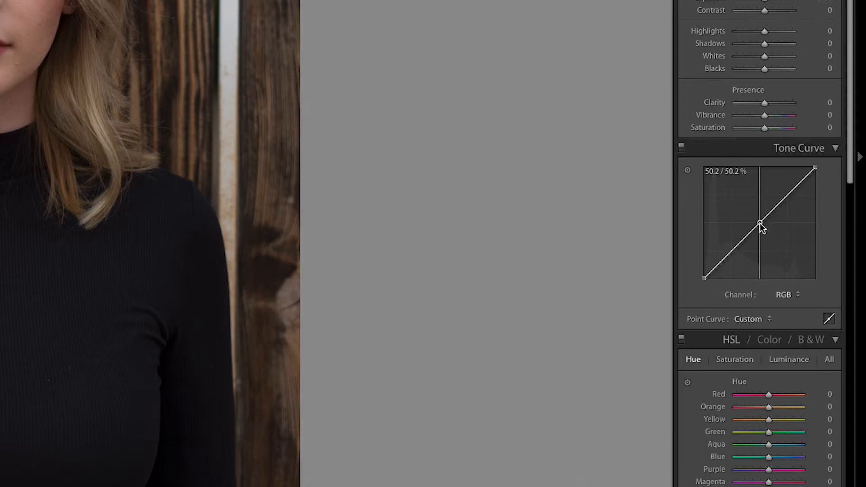
{"action": "left_click", "coordinate": [732, 253]}
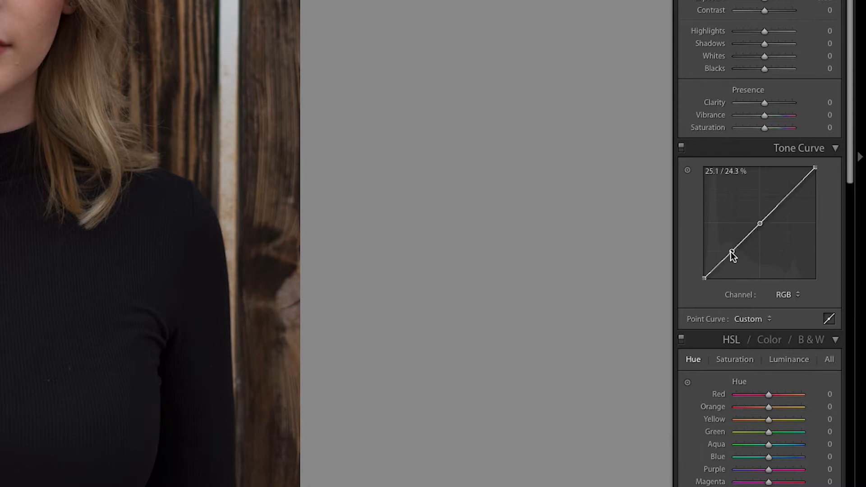
{"action": "left_click", "coordinate": [788, 196]}
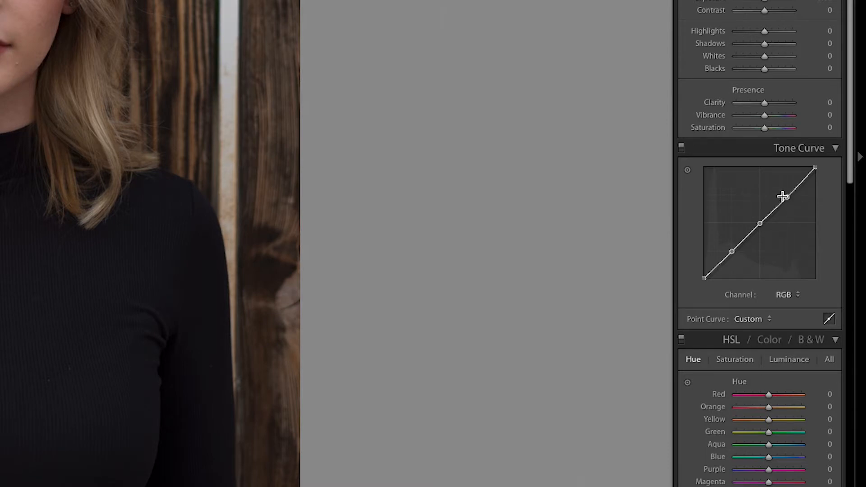
Shape the RGB tone curve by raising the black point slightly, lowering the shadow point and adjusting the white point
{"action": "left_click_drag", "start_coordinate": [702, 279], "coordinate": [689, 275]}
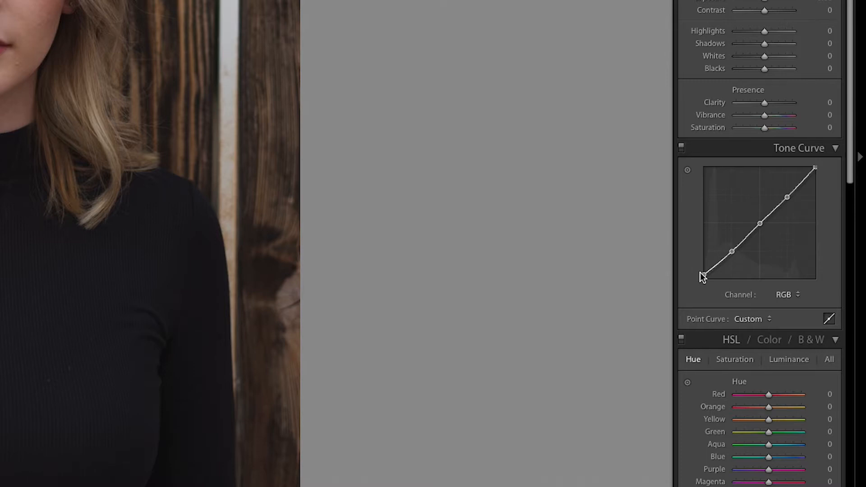
{"action": "left_click_drag", "start_coordinate": [732, 252], "coordinate": [731, 256]}
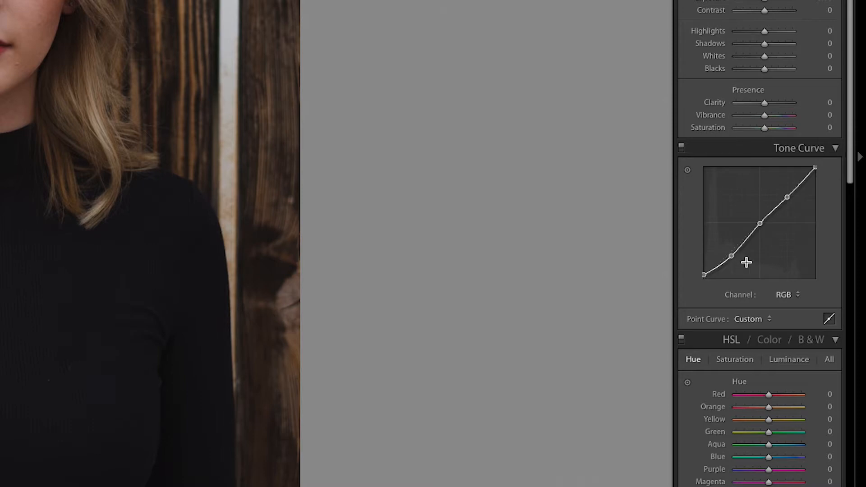
{"action": "left_click_drag", "start_coordinate": [817, 169], "coordinate": [819, 173]}
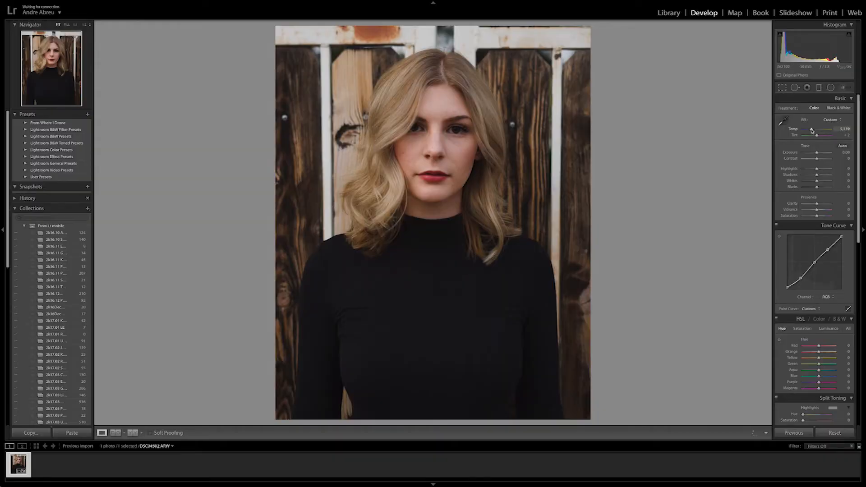
Set the white balance temperature to 5,011 and the contrast to +45
{"action": "left_click_drag", "start_coordinate": [812, 130], "coordinate": [811, 131]}
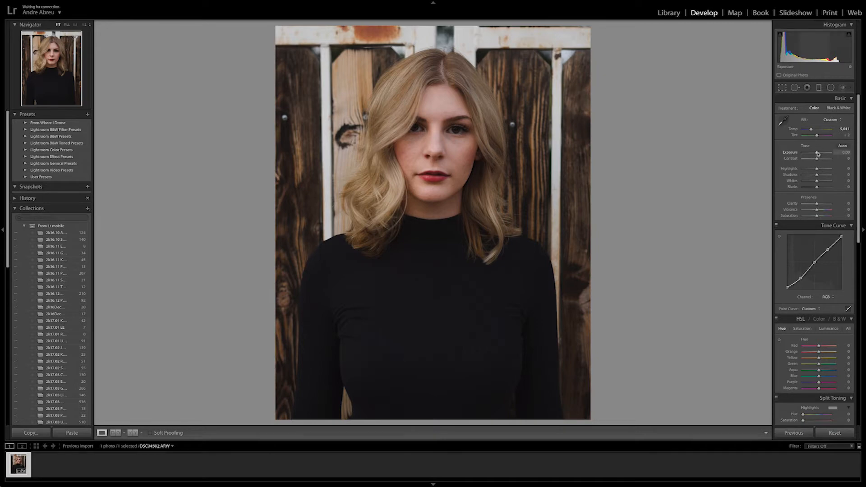
{"action": "left_click", "coordinate": [842, 153]}
{"action": "left_click_drag", "start_coordinate": [817, 159], "coordinate": [824, 161]}
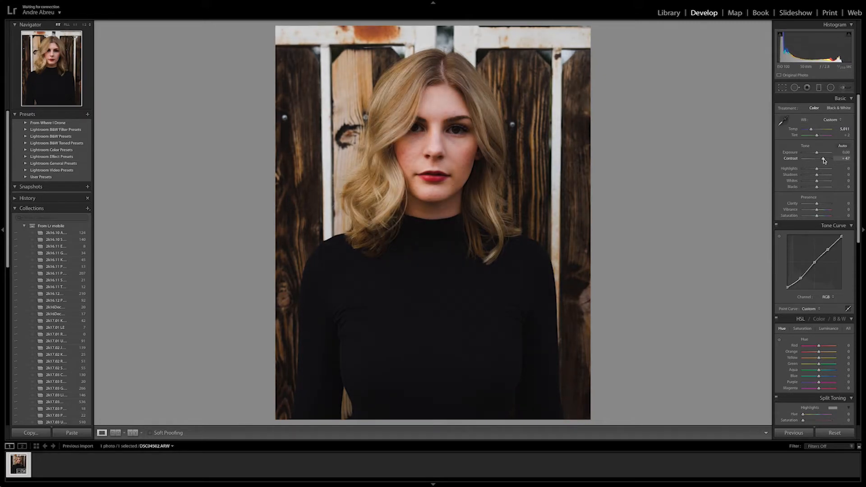
{"action": "left_click_drag", "start_coordinate": [823, 161], "coordinate": [824, 160]}
Set Highlights to -5, Shadows to +60, Whites to +5 and Blacks to -20
{"action": "left_click_drag", "start_coordinate": [817, 171], "coordinate": [816, 172]}
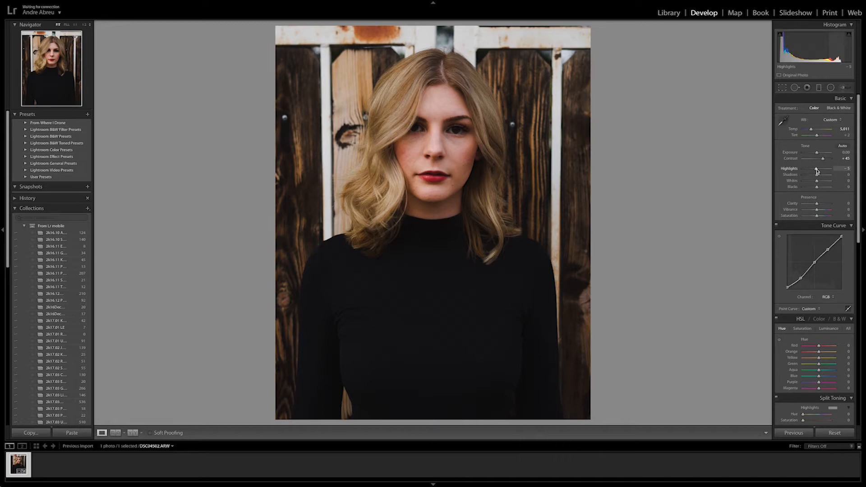
{"action": "left_click_drag", "start_coordinate": [821, 177], "coordinate": [827, 178]}
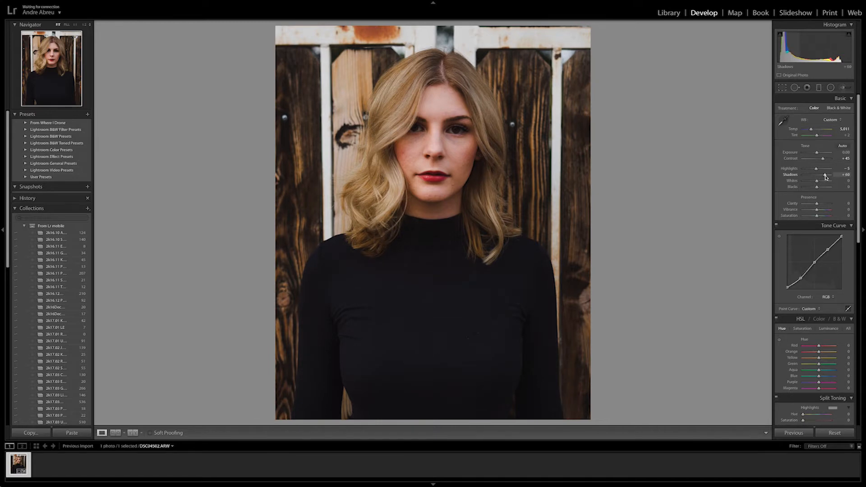
{"action": "left_click_drag", "start_coordinate": [818, 182], "coordinate": [818, 183]}
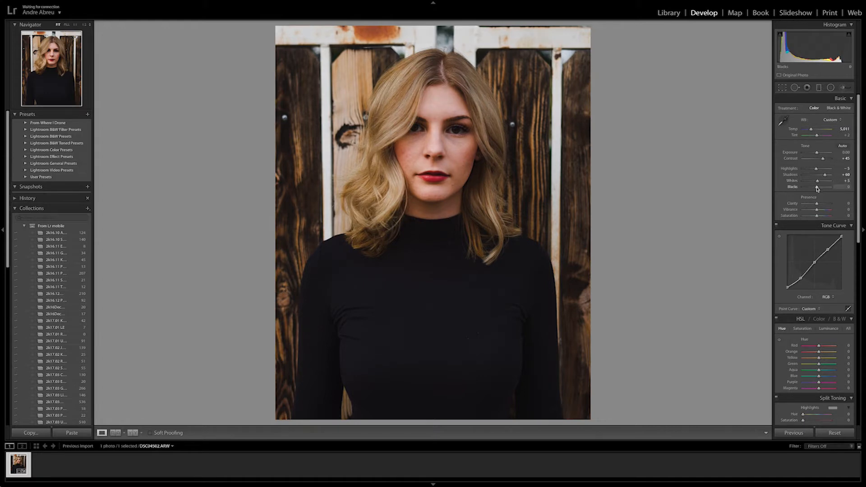
{"action": "left_click_drag", "start_coordinate": [817, 189], "coordinate": [814, 189]}
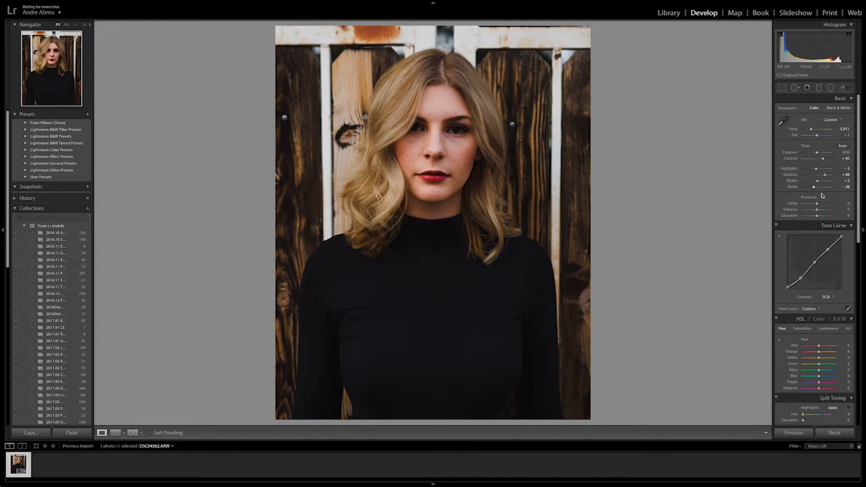
Set Vibrance to -25 and Saturation to +5
{"action": "left_click", "coordinate": [842, 210]}
{"action": "type", "text": "-25"}
{"action": "key", "text": "Return"}
{"action": "left_click", "coordinate": [842, 216]}
{"action": "key", "text": "Return"}
Compare the portrait before and after, and refine the tone with Shadows +75, Whites +20 and Contrast +40
{"action": "key", "text": "y"}
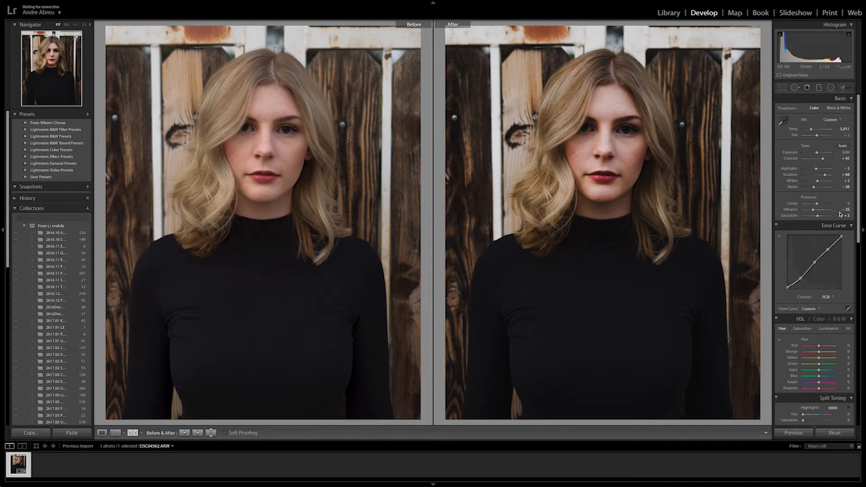
{"action": "left_click_drag", "start_coordinate": [829, 179], "coordinate": [814, 189]}
{"action": "key", "text": "y"}
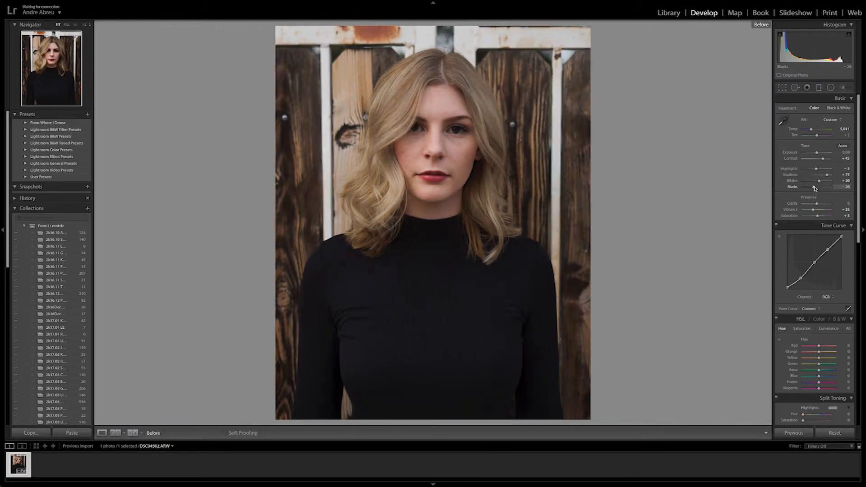
{"action": "left_click_drag", "start_coordinate": [823, 159], "coordinate": [824, 161]}
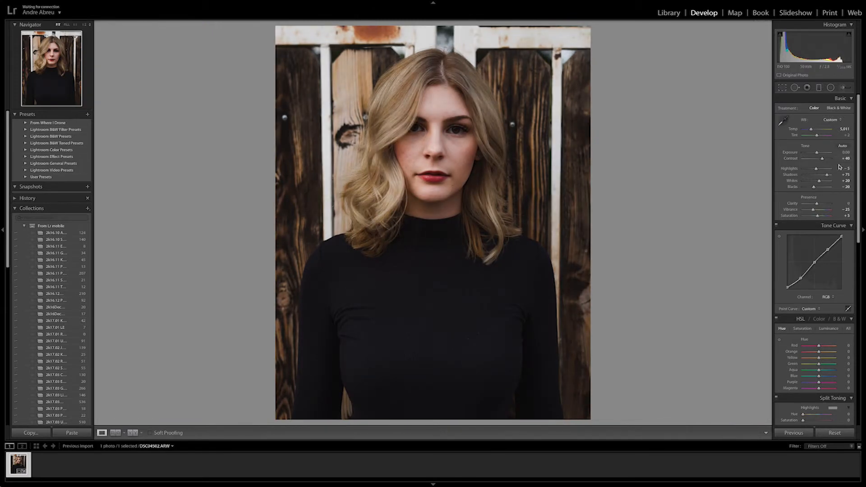
Set the HSL saturation to +20 for Red, +15 for Orange and -40 for Yellow
{"action": "scroll", "coordinate": [839, 167], "scroll_direction": "down", "scroll_amount": 3}
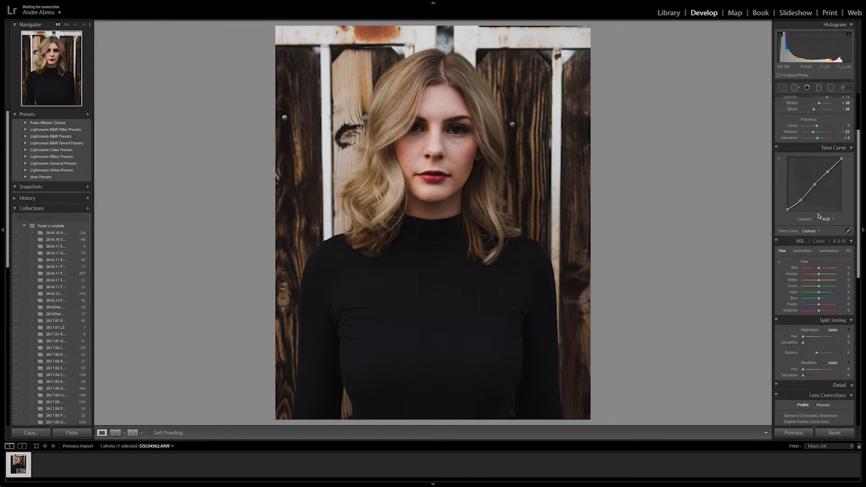
{"action": "left_click", "coordinate": [803, 251]}
{"action": "left_click_drag", "start_coordinate": [820, 270], "coordinate": [822, 270]}
{"action": "left_click_drag", "start_coordinate": [822, 270], "coordinate": [822, 270]}
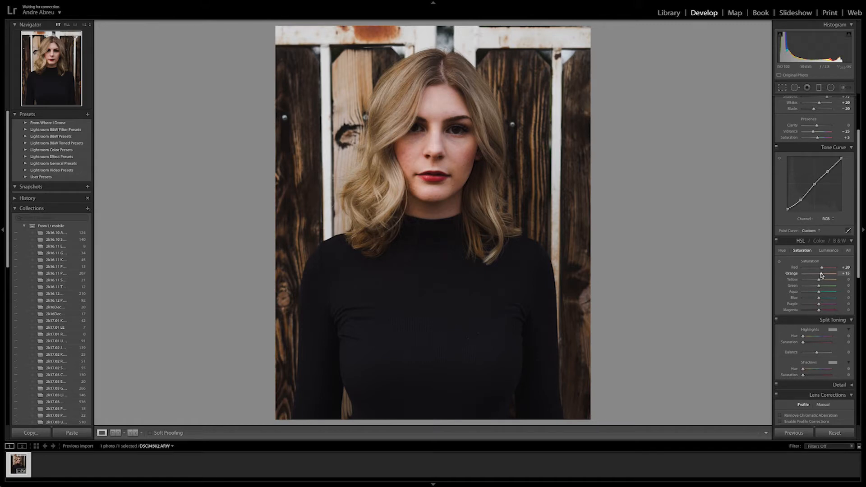
{"action": "left_click_drag", "start_coordinate": [819, 280], "coordinate": [814, 281]}
{"action": "scroll", "coordinate": [813, 279], "scroll_direction": "down", "scroll_amount": 1}
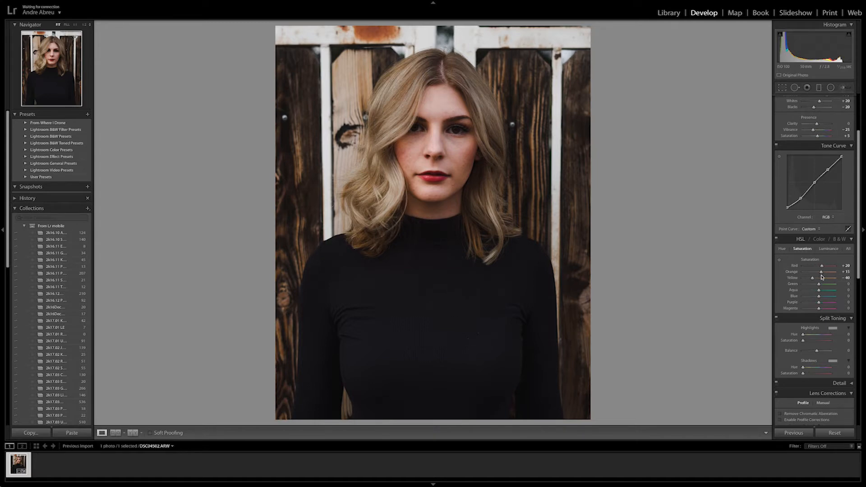
Set the HSL luminance to +10 for Red, +10 for Orange and about +57 for Yellow
{"action": "left_click", "coordinate": [828, 249]}
{"action": "left_click_drag", "start_coordinate": [820, 267], "coordinate": [822, 273]}
{"action": "left_click_drag", "start_coordinate": [819, 278], "coordinate": [828, 279]}
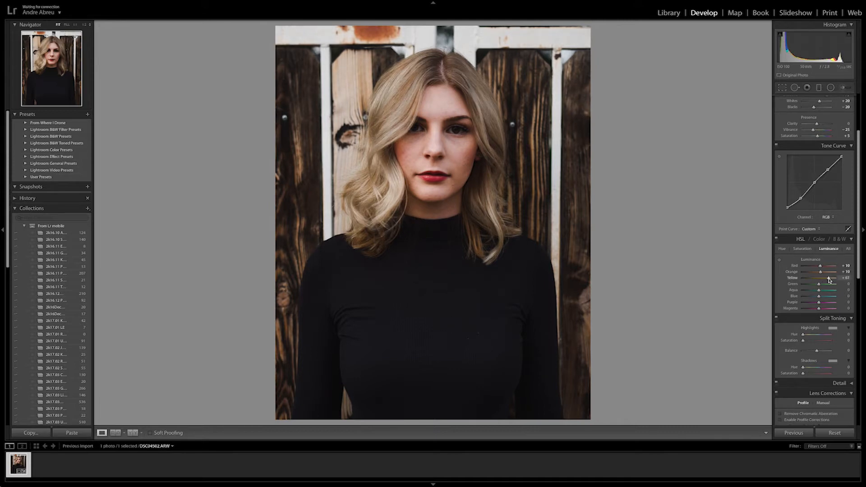
Set the HSL hue to +5 for Red and -5 for Yellow
{"action": "left_click", "coordinate": [782, 249]}
{"action": "left_click_drag", "start_coordinate": [820, 268], "coordinate": [821, 268]}
{"action": "mouse_move", "coordinate": [820, 279]}
{"action": "left_mouse_down"}
{"action": "mouse_move", "coordinate": [793, 280]}
{"action": "mouse_move", "coordinate": [842, 281]}
{"action": "mouse_move", "coordinate": [819, 281]}
{"action": "left_mouse_up"}
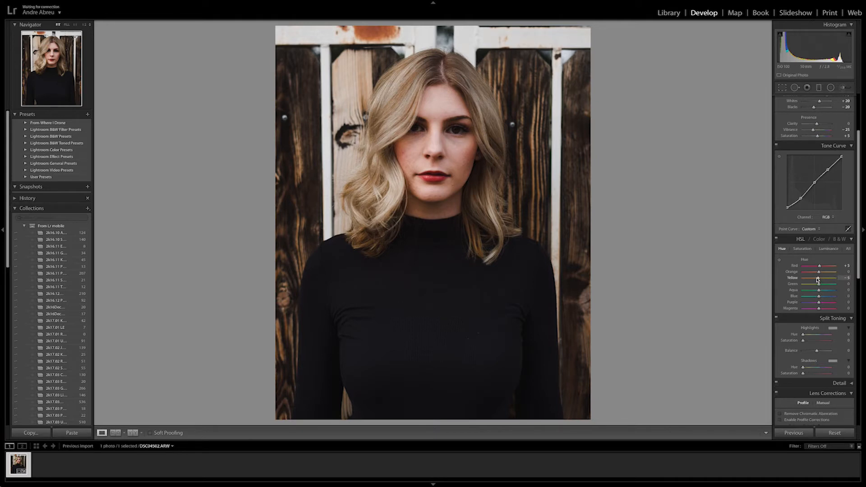
Split-tone the highlights with a warm yellow at hue 46 and saturation 14
{"action": "scroll", "coordinate": [818, 280], "scroll_direction": "down", "scroll_amount": 3}
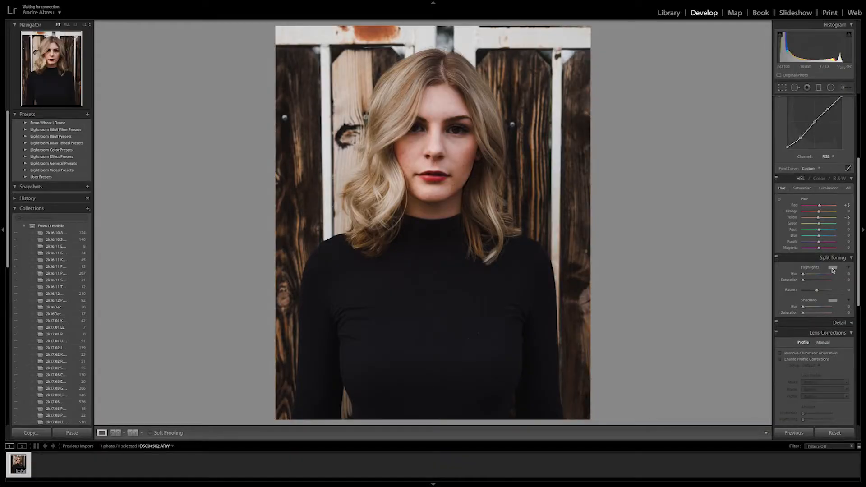
{"action": "left_click", "coordinate": [833, 269]}
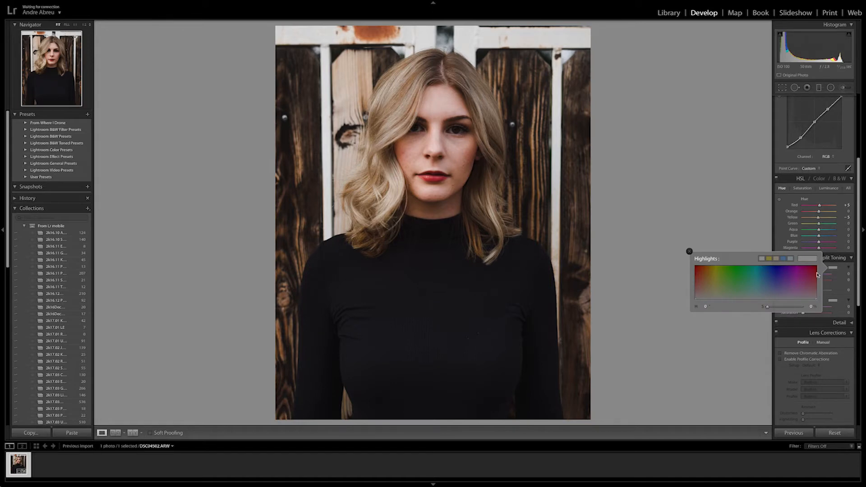
{"action": "left_click", "coordinate": [712, 266]}
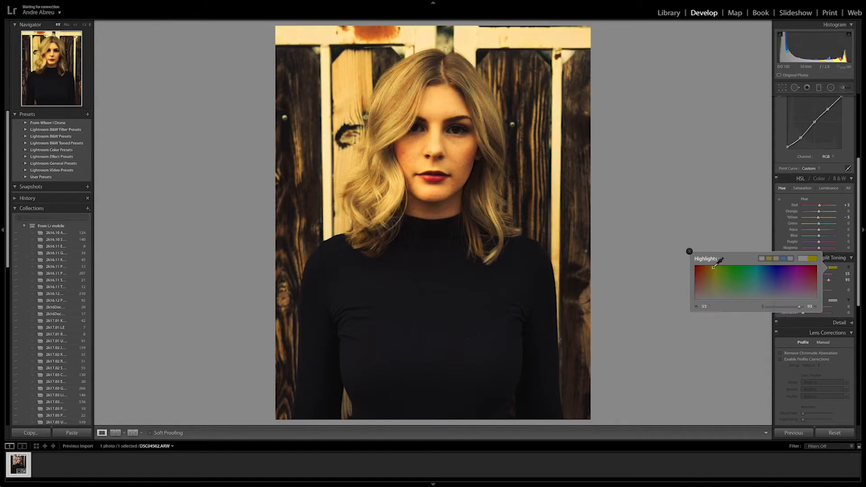
{"action": "left_click_drag", "start_coordinate": [711, 266], "coordinate": [712, 267]}
{"action": "left_click_drag", "start_coordinate": [832, 281], "coordinate": [807, 281]}
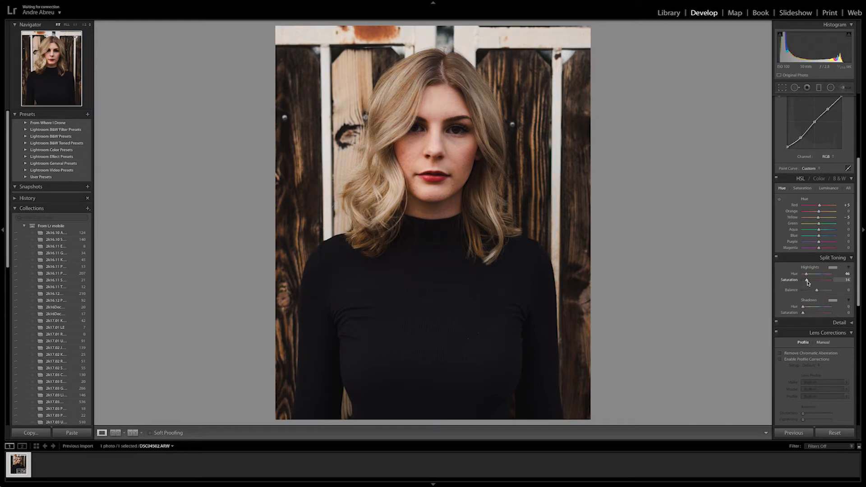
Split-tone the shadows with a teal green at hue 164 and saturation 4
{"action": "left_click", "coordinate": [832, 301]}
{"action": "left_click_drag", "start_coordinate": [758, 302], "coordinate": [750, 297]}
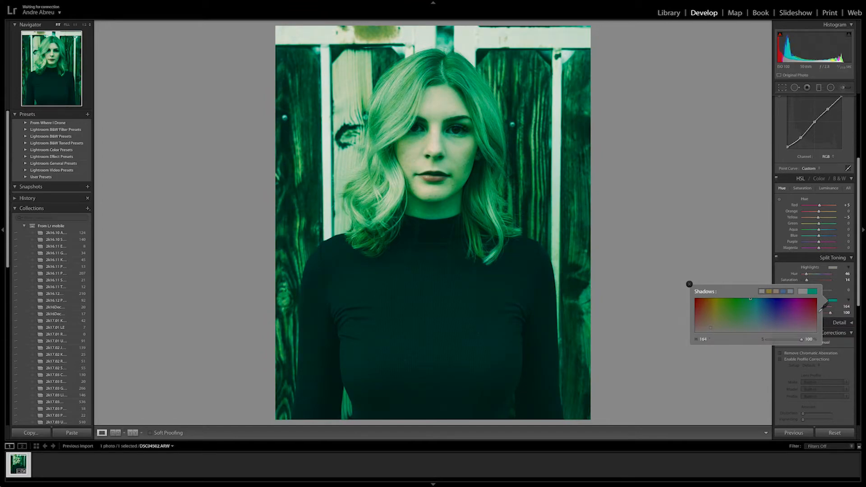
{"action": "left_click_drag", "start_coordinate": [831, 313], "coordinate": [806, 314]}
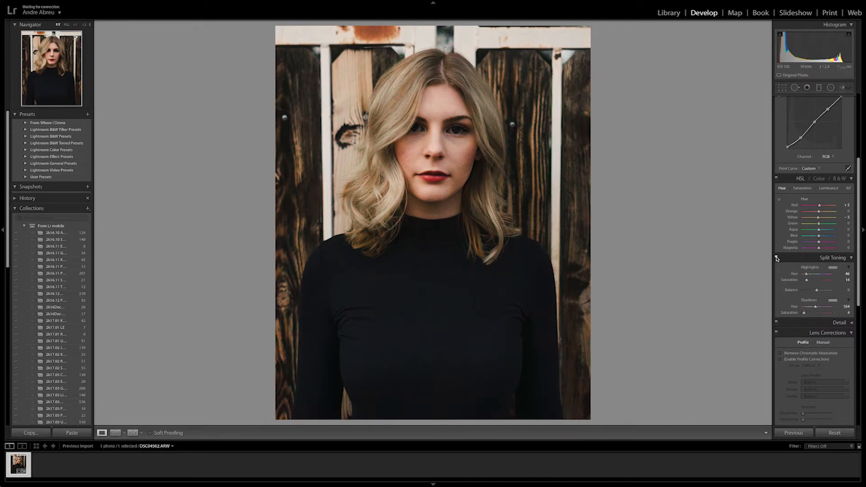
Compare the portrait with split toning switched off and on
{"action": "left_click", "coordinate": [777, 258]}
{"action": "left_click", "coordinate": [776, 258]}
{"action": "left_click", "coordinate": [776, 258]}
{"action": "left_click", "coordinate": [777, 258]}
{"action": "left_click", "coordinate": [777, 259]}
{"action": "left_click", "coordinate": [776, 258]}
{"action": "left_click", "coordinate": [777, 259]}
{"action": "left_click", "coordinate": [776, 258]}
Reduce the split-toning saturation to 10 for highlights and 3 for shadows, and compare the portrait before and after
{"action": "mouse_move", "coordinate": [807, 281]}
{"action": "left_mouse_down"}
{"action": "mouse_move", "coordinate": [814, 284]}
{"action": "mouse_move", "coordinate": [806, 281]}
{"action": "left_mouse_up"}
{"action": "left_click", "coordinate": [777, 258]}
{"action": "left_click", "coordinate": [776, 258]}
{"action": "left_click_drag", "start_coordinate": [806, 280], "coordinate": [806, 280]}
{"action": "key", "text": "y"}
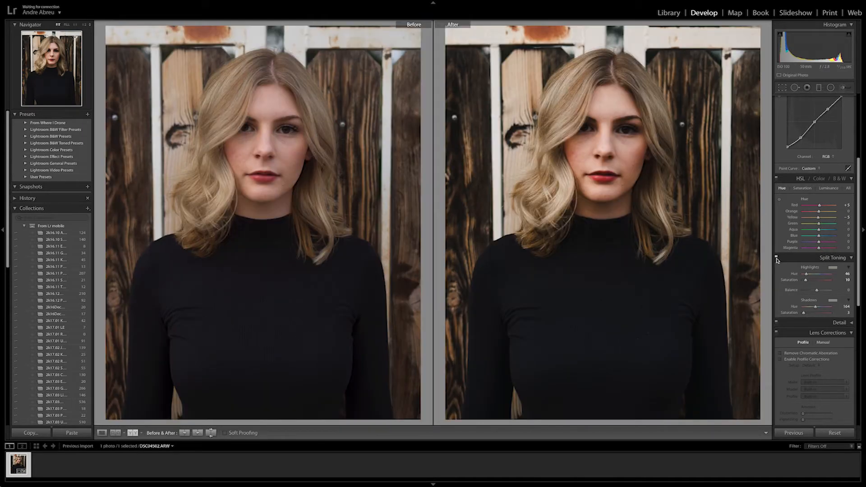
{"action": "key", "text": "y"}
Try lens profile corrections on the portrait
{"action": "scroll", "coordinate": [798, 318], "scroll_direction": "down", "scroll_amount": 3}
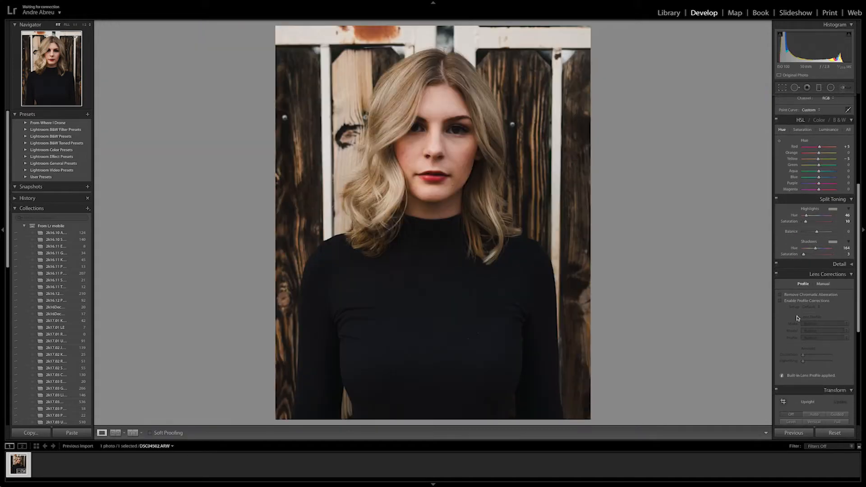
{"action": "left_click", "coordinate": [801, 301]}
Try a post-crop vignette amount of -45 on the portrait and undo it
{"action": "scroll", "coordinate": [801, 302], "scroll_direction": "down", "scroll_amount": 4}
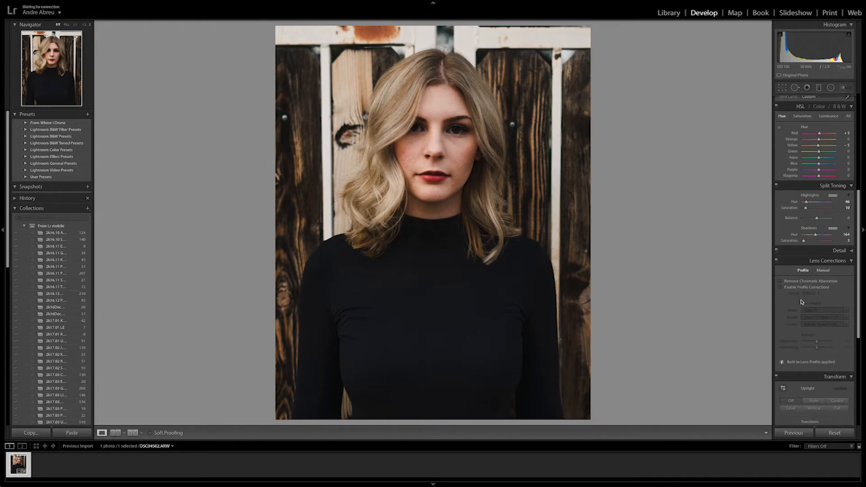
{"action": "scroll", "coordinate": [802, 301], "scroll_direction": "down", "scroll_amount": 4}
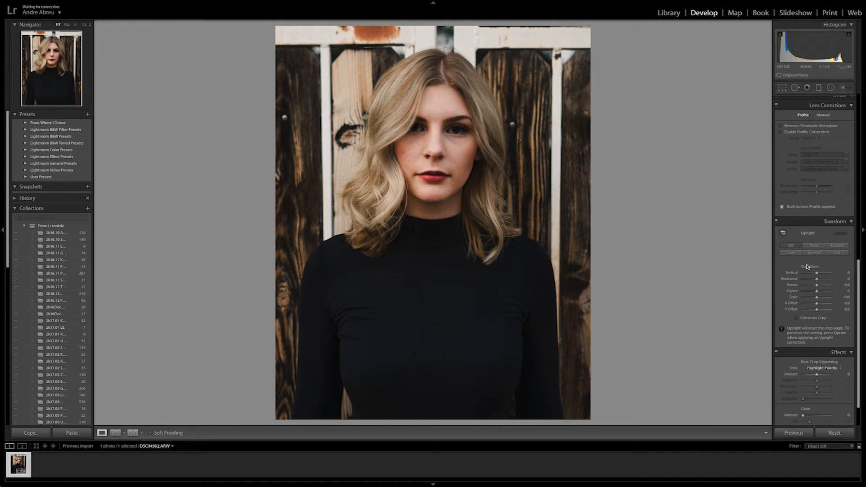
{"action": "scroll", "coordinate": [808, 267], "scroll_direction": "down", "scroll_amount": 2}
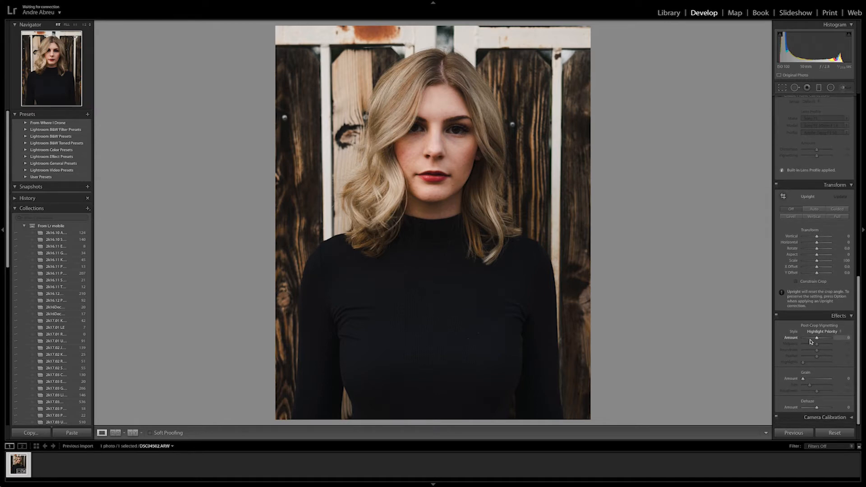
{"action": "mouse_move", "coordinate": [817, 339]}
{"action": "left_mouse_down"}
{"action": "mouse_move", "coordinate": [808, 338]}
{"action": "mouse_move", "coordinate": [828, 340]}
{"action": "mouse_move", "coordinate": [811, 342]}
{"action": "left_mouse_up"}
{"action": "key", "text": "ctrl+z"}
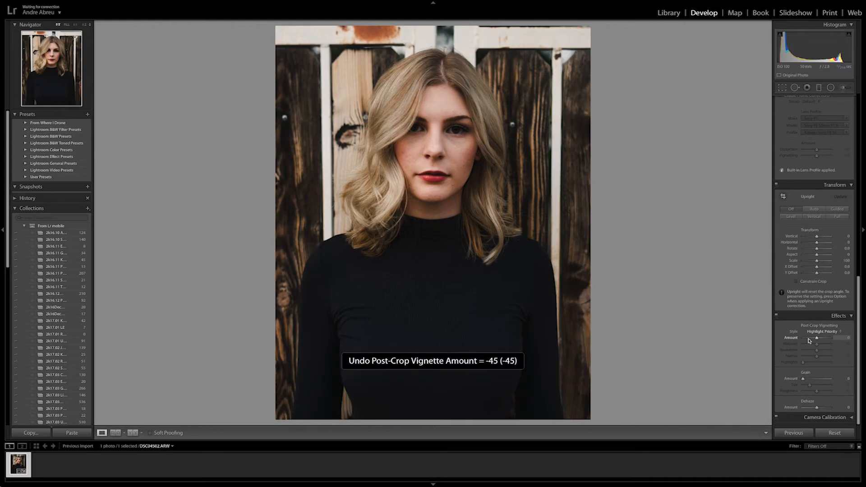
{"action": "scroll", "coordinate": [803, 356], "scroll_direction": "up", "scroll_amount": 8}
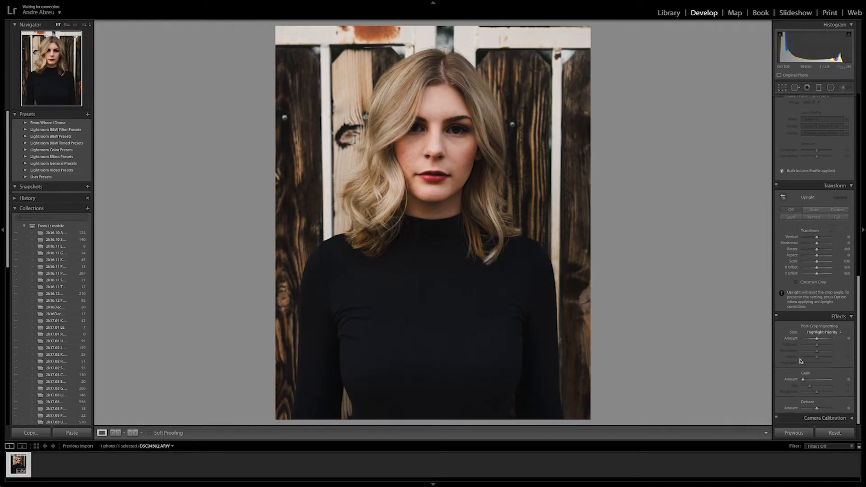
{"action": "scroll", "coordinate": [801, 359], "scroll_direction": "up", "scroll_amount": 9}
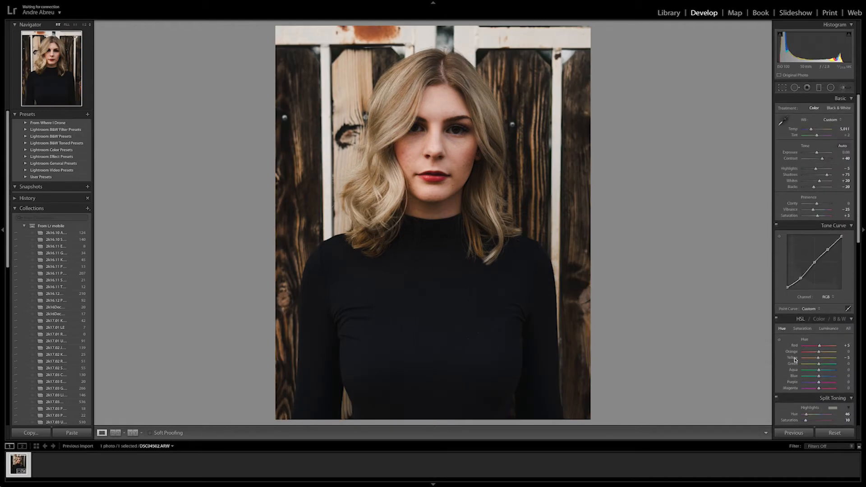
Show the photo in the Library grid and open it for editing in Adobe Photoshop CC 2018
{"action": "left_click", "coordinate": [669, 12]}
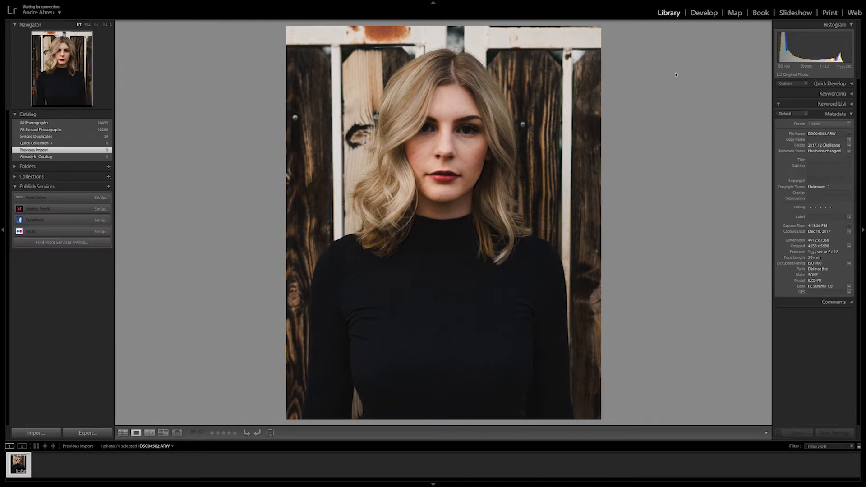
{"action": "key", "text": "g"}
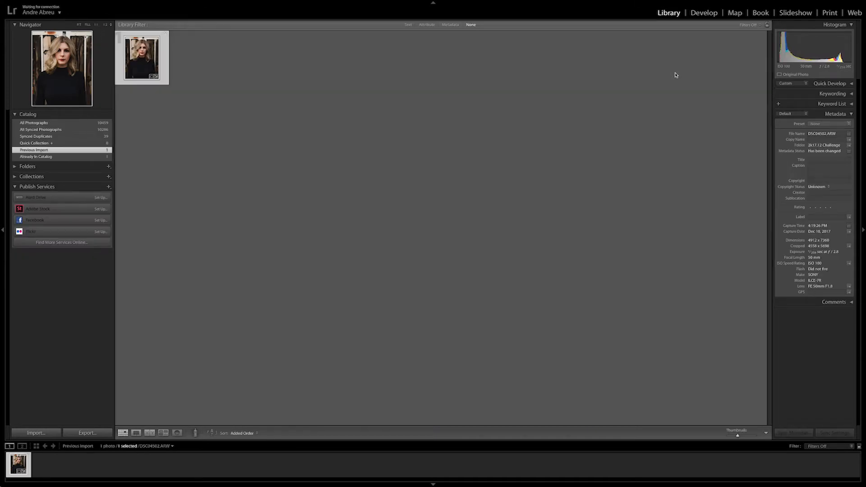
{"action": "right_click", "coordinate": [150, 59]}
{"action": "mouse_move", "coordinate": [171, 129]}
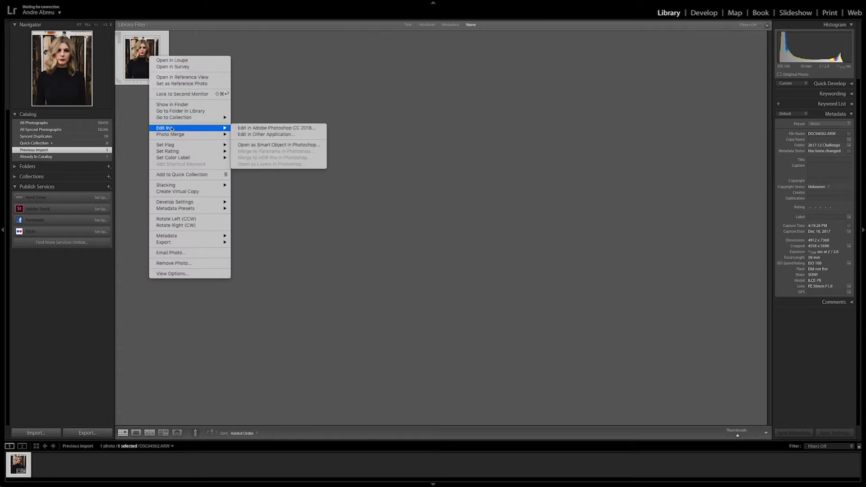
{"action": "left_click", "coordinate": [251, 128]}
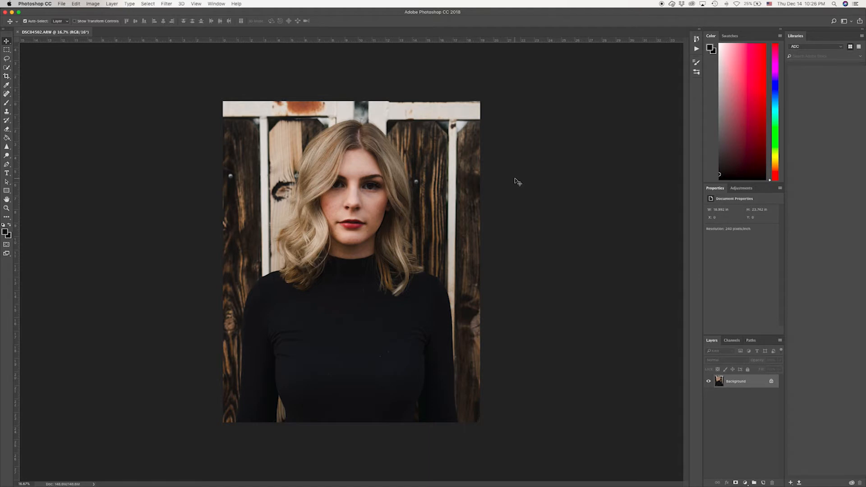
Duplicate the background portrait twice so that two copies sit above it in the layer stack
{"action": "key", "text": "super+equal"}
{"action": "left_click_drag", "start_coordinate": [532, 146], "coordinate": [522, 176]}
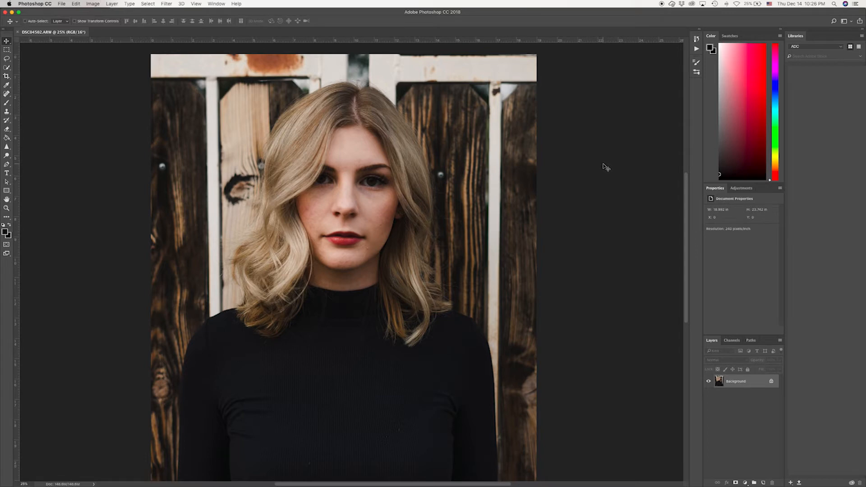
{"action": "key", "text": "super+j"}
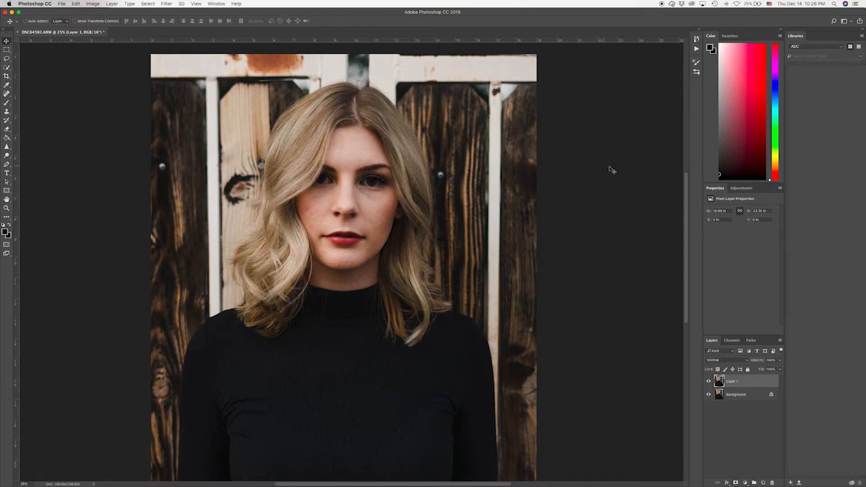
{"action": "key", "text": "super+j"}
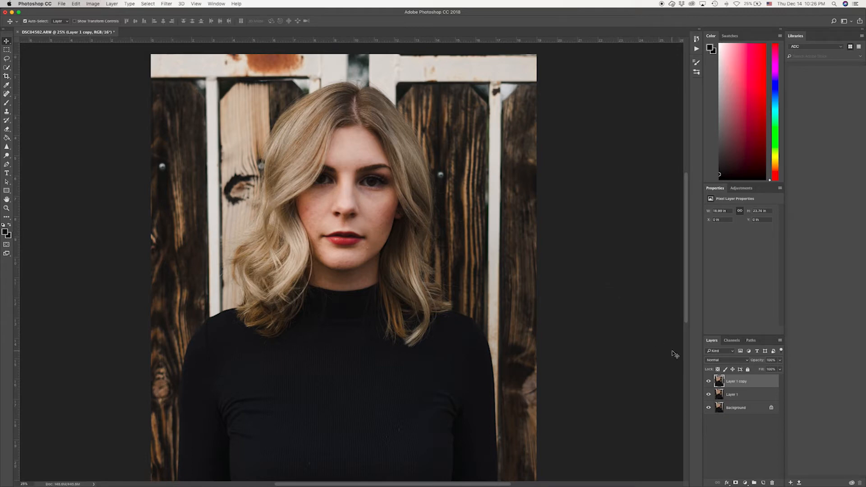
Apply a Gaussian Blur to Layer 1 with the radius lowered to between 5 and 6 pixels
{"action": "left_click", "coordinate": [743, 397]}
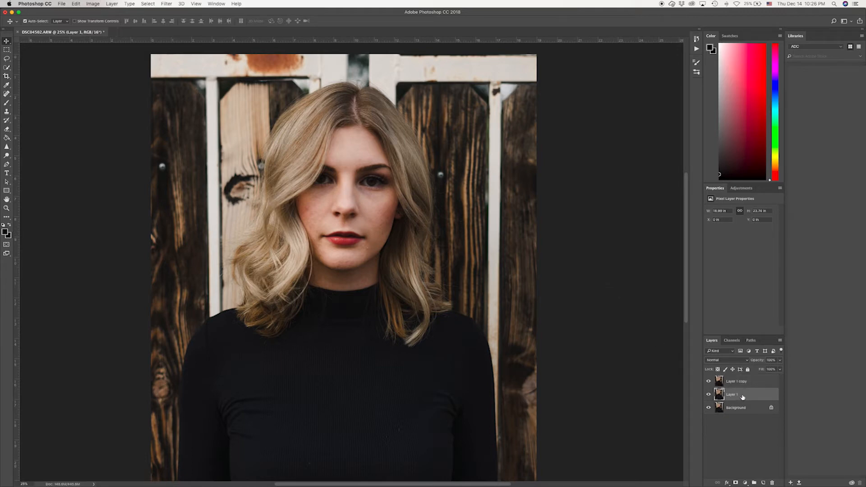
{"action": "left_click", "coordinate": [149, 4]}
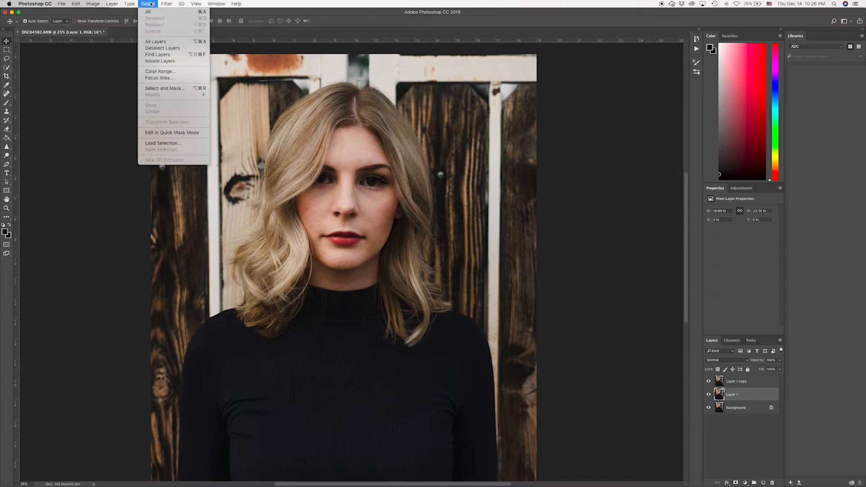
{"action": "mouse_move", "coordinate": [167, 4]}
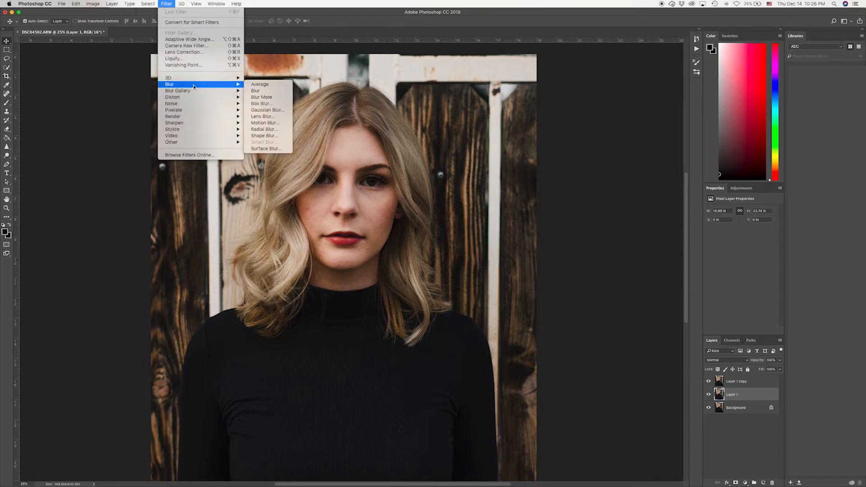
{"action": "mouse_move", "coordinate": [235, 84]}
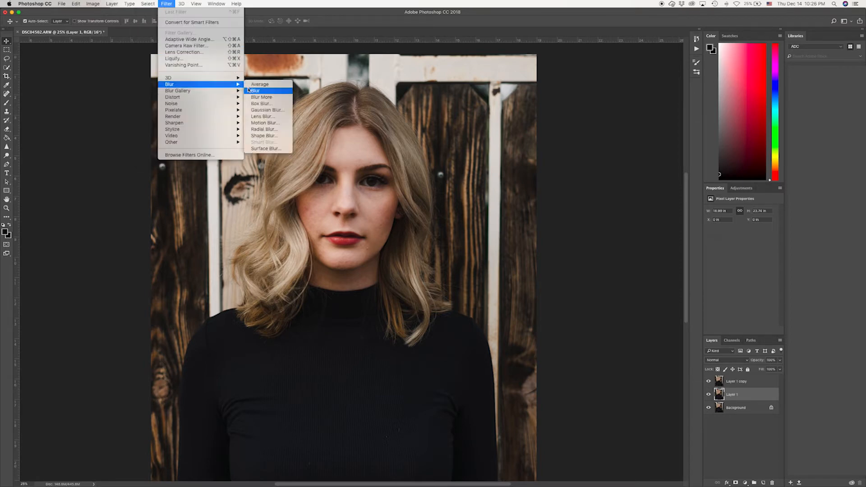
{"action": "left_click", "coordinate": [264, 111]}
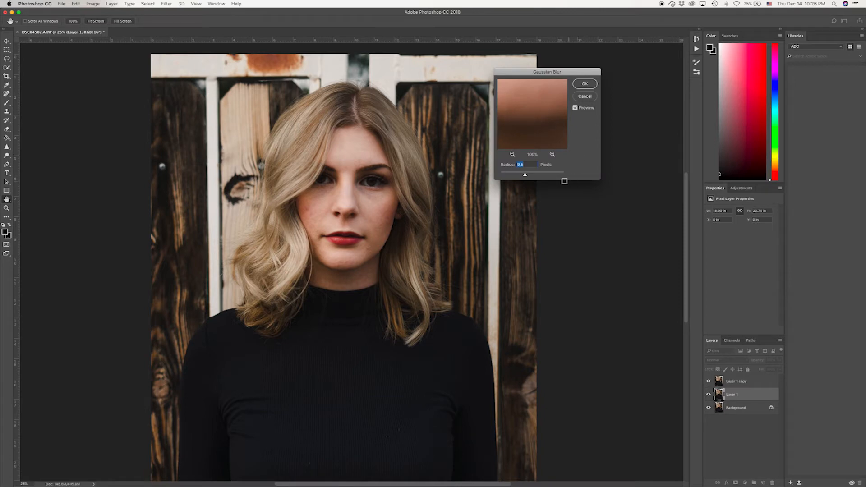
{"action": "left_click_drag", "start_coordinate": [524, 175], "coordinate": [519, 175]}
{"action": "left_click_drag", "start_coordinate": [543, 111], "coordinate": [549, 134]}
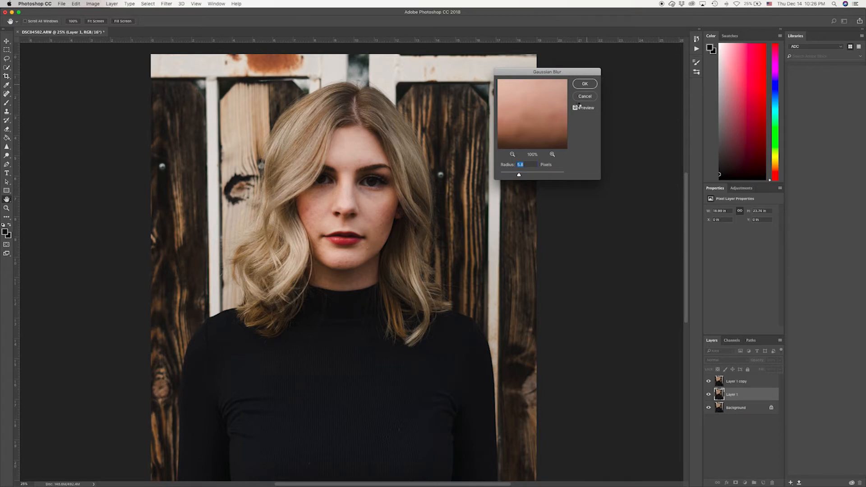
{"action": "key", "text": "Return"}
Use Apply Image on Layer 1 copy with Layer 1 as source layer, Subtract blending, scale 2 and offset 128
{"action": "left_click", "coordinate": [739, 383]}
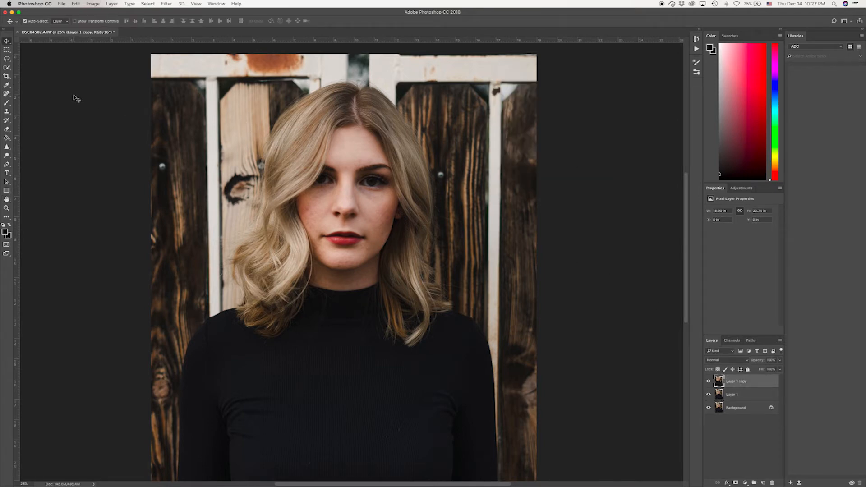
{"action": "left_click", "coordinate": [93, 4]}
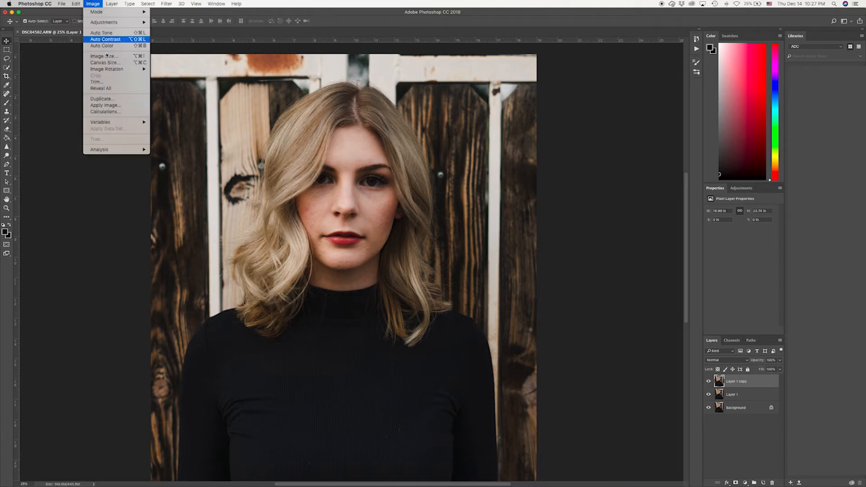
{"action": "left_click", "coordinate": [129, 105]}
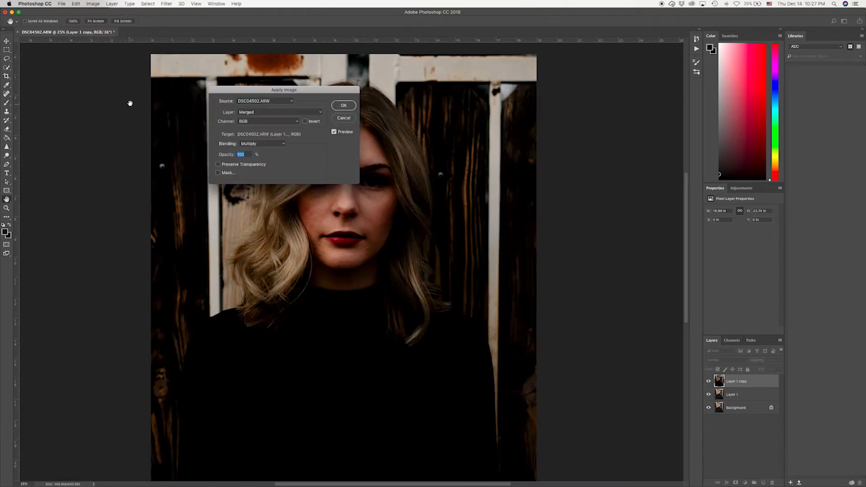
{"action": "left_click", "coordinate": [272, 112]}
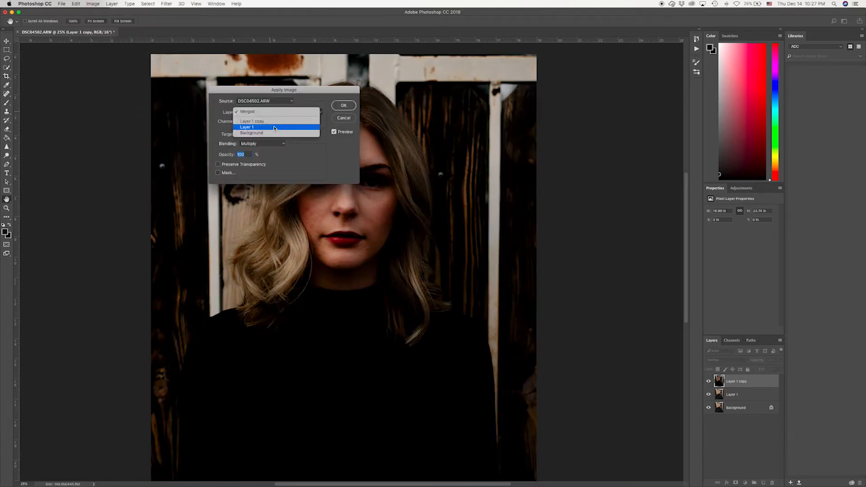
{"action": "left_click", "coordinate": [274, 128]}
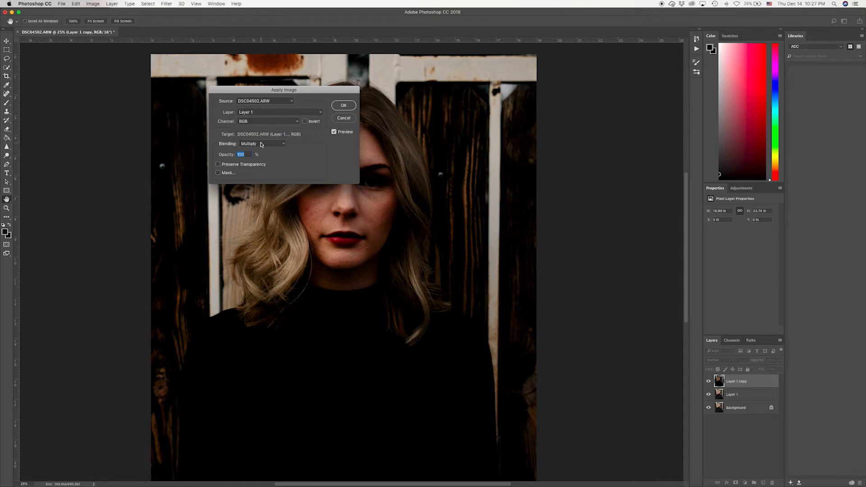
{"action": "left_click", "coordinate": [261, 144]}
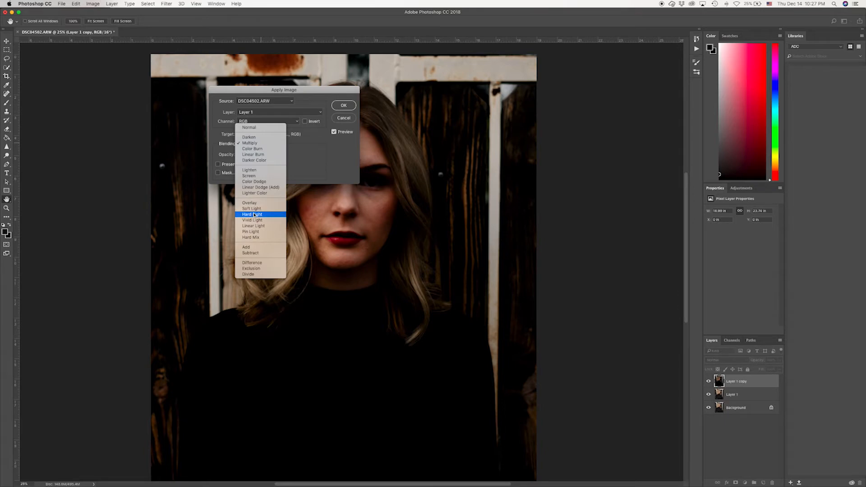
{"action": "left_click", "coordinate": [253, 253]}
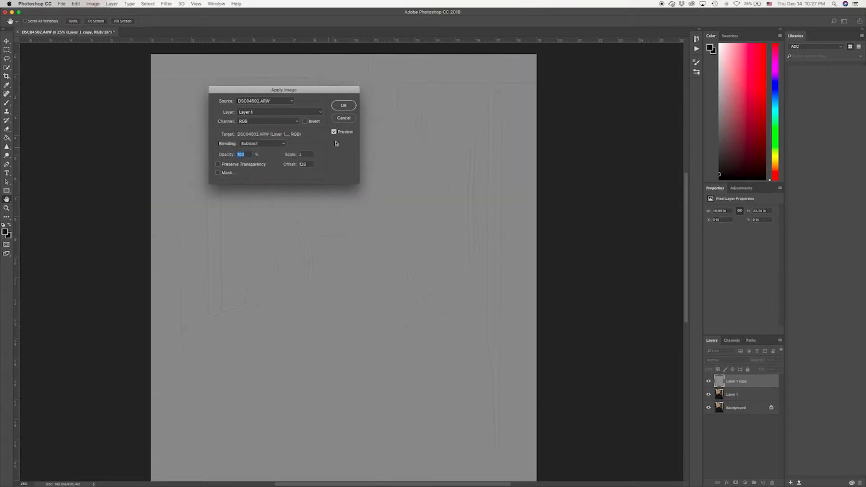
{"action": "left_click", "coordinate": [343, 105]}
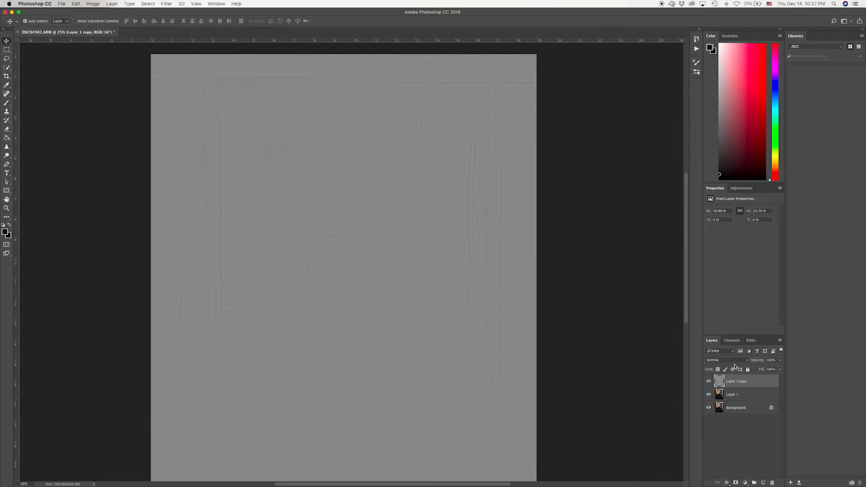
Set Layer 1 copy to the Linear Light blend mode and group it with Layer 1
{"action": "left_click", "coordinate": [728, 361]}
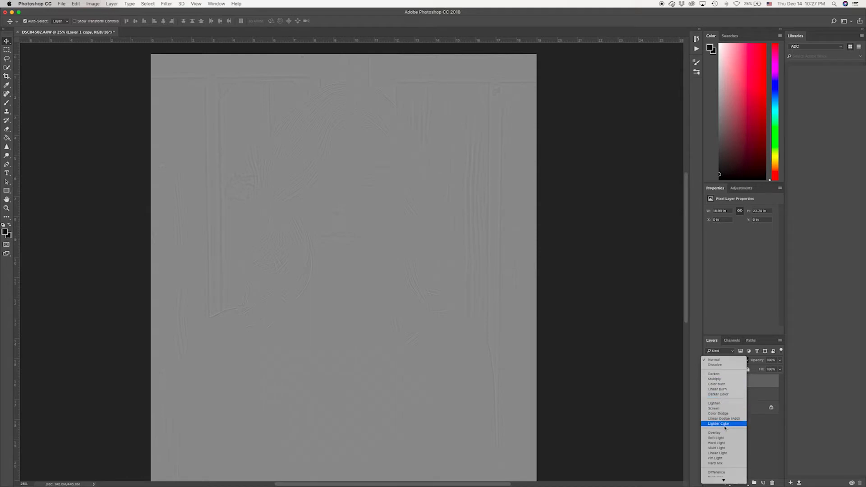
{"action": "left_click", "coordinate": [722, 454]}
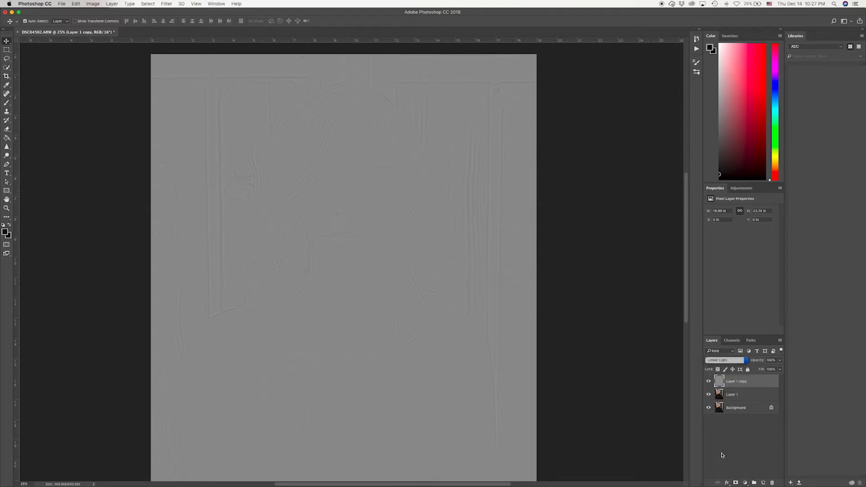
{"action": "left_click", "coordinate": [733, 394], "text": "shift"}
{"action": "key", "text": "super+g"}
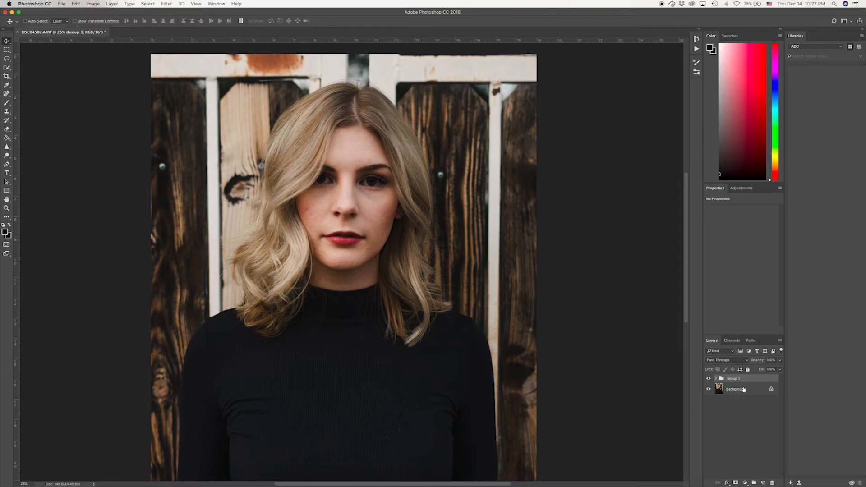
Compare the portrait with the new layer group hidden and shown
{"action": "left_click", "coordinate": [709, 380]}
{"action": "left_click", "coordinate": [710, 380]}
{"action": "left_click", "coordinate": [709, 381]}
{"action": "left_click", "coordinate": [709, 381]}
Expand the layer group, toggle Layer 1's visibility to check it, and select that layer
{"action": "left_click", "coordinate": [717, 380]}
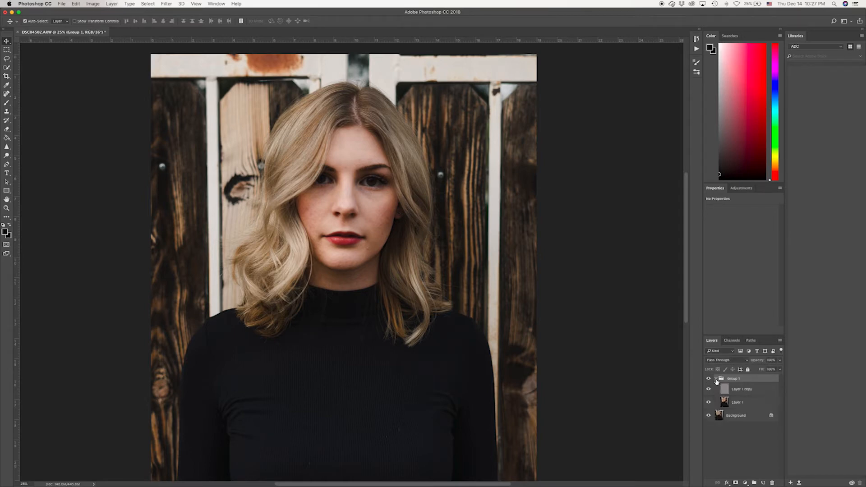
{"action": "left_click", "coordinate": [709, 402]}
{"action": "left_click", "coordinate": [709, 403]}
{"action": "left_click", "coordinate": [745, 406]}
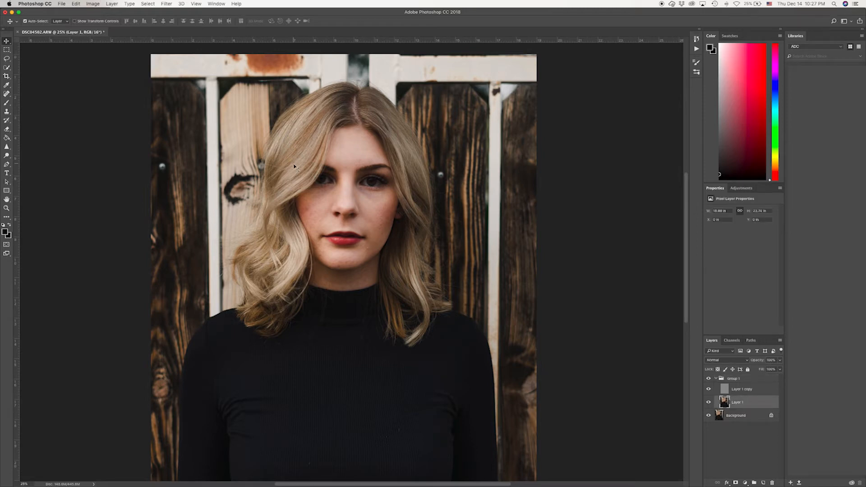
Outline the lower chin on Layer 1 with the Lasso tool
{"action": "left_click", "coordinate": [7, 59]}
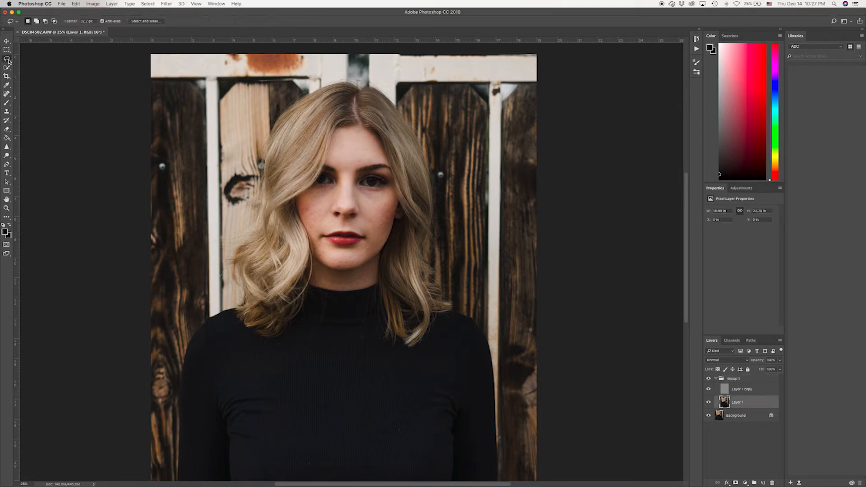
{"action": "key", "text": "super+plus"}
{"action": "key", "text": "super+plus"}
{"action": "key", "text": "super+plus"}
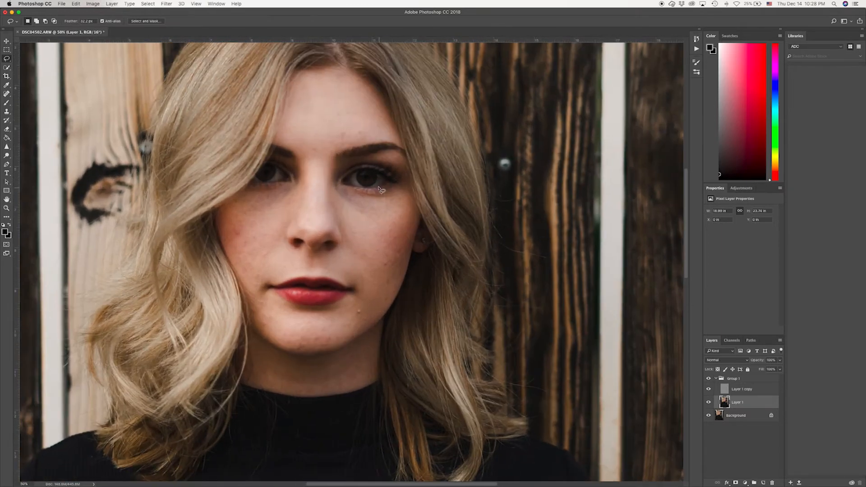
{"action": "left_click_drag", "start_coordinate": [347, 154], "coordinate": [375, 195]}
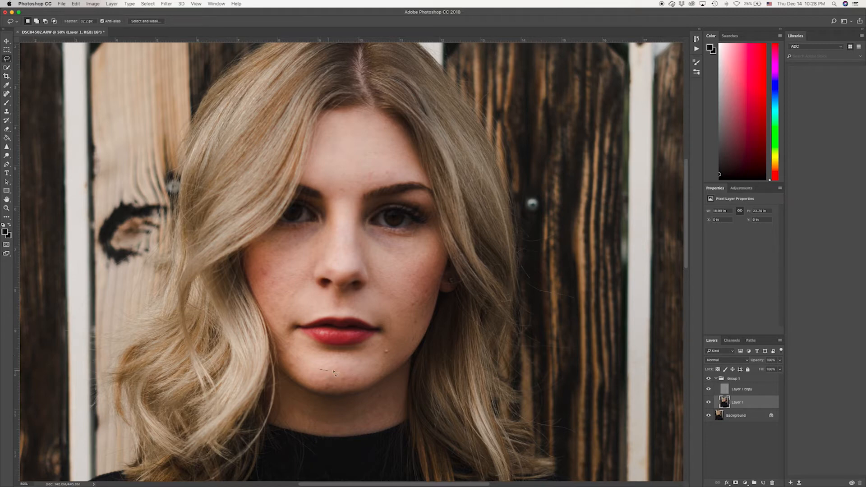
{"action": "mouse_move", "coordinate": [357, 369]}
{"action": "left_mouse_down"}
{"action": "mouse_move", "coordinate": [372, 381]}
{"action": "mouse_move", "coordinate": [358, 390]}
{"action": "mouse_move", "coordinate": [315, 392]}
{"action": "mouse_move", "coordinate": [313, 380]}
{"action": "left_mouse_up"}
Smooth the selected chin area with a stronger Gaussian Blur and deselect it
{"action": "left_click", "coordinate": [167, 4]}
{"action": "mouse_move", "coordinate": [200, 83]}
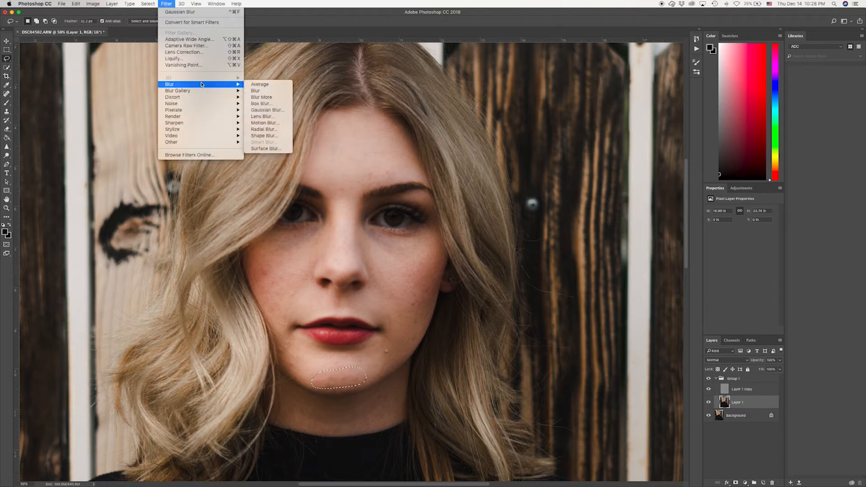
{"action": "left_click", "coordinate": [280, 110]}
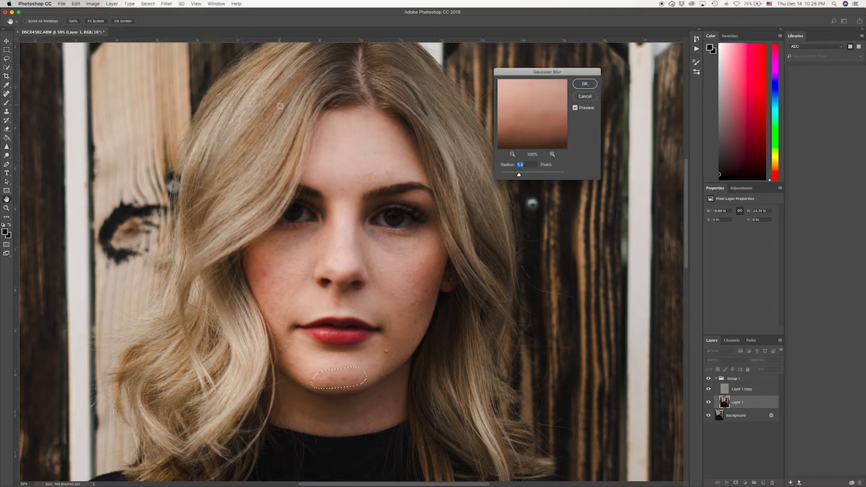
{"action": "left_click_drag", "start_coordinate": [519, 175], "coordinate": [473, 176]}
{"action": "left_click_drag", "start_coordinate": [503, 177], "coordinate": [530, 177]}
{"action": "key", "text": "super+d"}
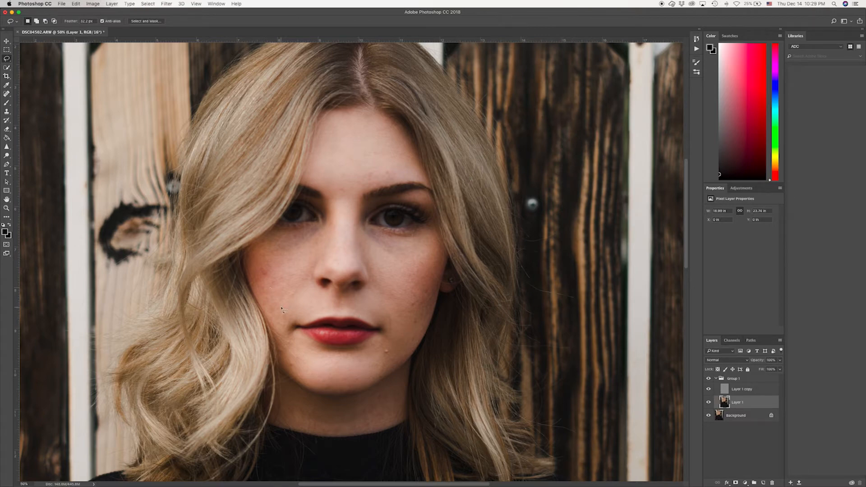
Lasso the reddish patch on the cheek beside the long hair strands and smooth it with Gaussian Blur
{"action": "mouse_move", "coordinate": [285, 275]}
{"action": "left_mouse_down"}
{"action": "mouse_move", "coordinate": [266, 260]}
{"action": "mouse_move", "coordinate": [259, 289]}
{"action": "left_mouse_up"}
{"action": "key", "text": "super+alt+f"}
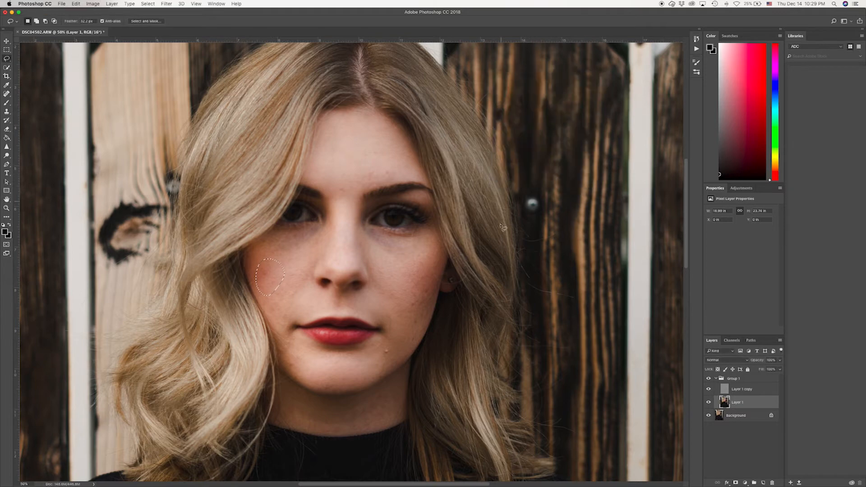
{"action": "left_click", "coordinate": [167, 3]}
{"action": "left_click", "coordinate": [262, 111]}
{"action": "left_click_drag", "start_coordinate": [525, 175], "coordinate": [530, 175]}
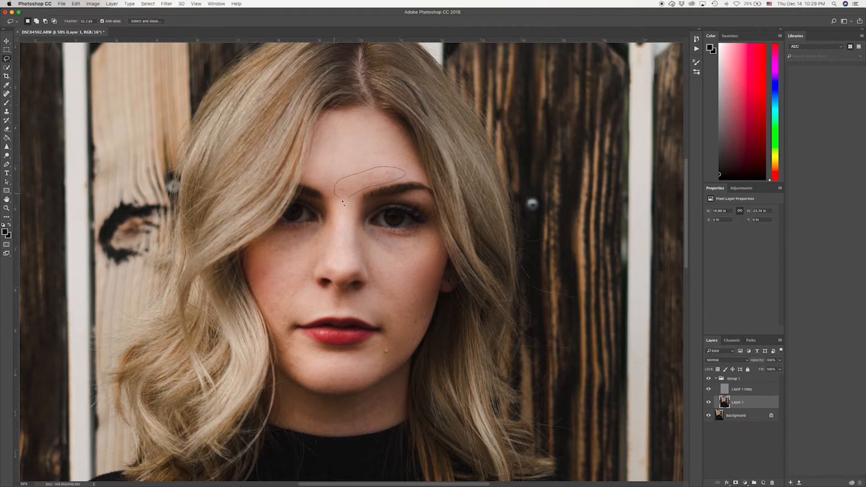
Smooth the lassoed patches above the eyebrow and below the mouth corner with Gaussian Blur, using a 23.3-pixel radius above the eyebrow
{"action": "left_click", "coordinate": [167, 3]}
{"action": "left_click", "coordinate": [261, 111]}
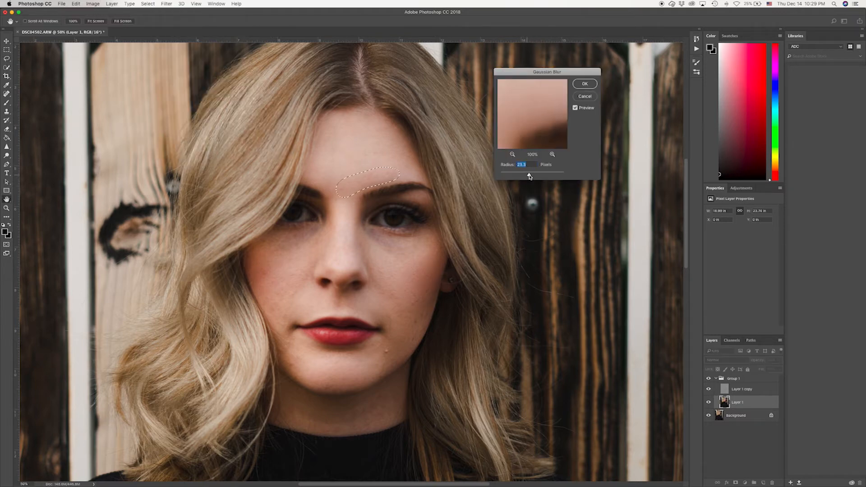
{"action": "key", "text": "Return"}
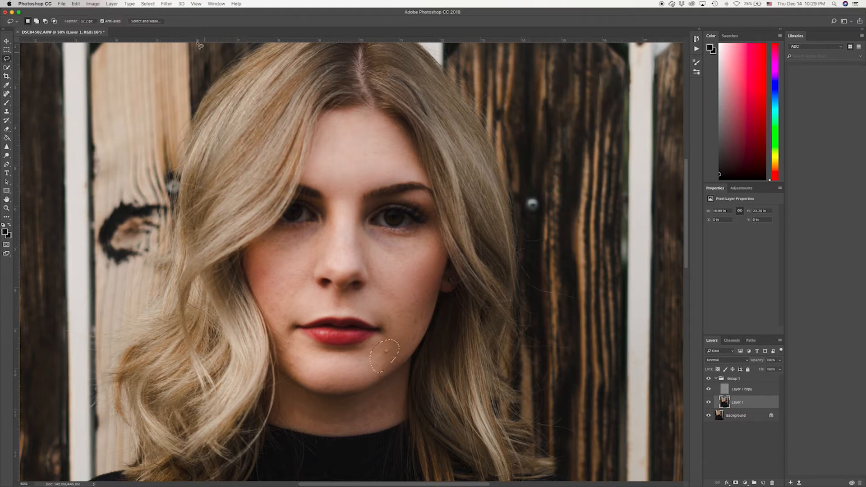
{"action": "key", "text": "super+alt+f"}
{"action": "key", "text": "Return"}
{"action": "left_click", "coordinate": [166, 3]}
{"action": "left_click", "coordinate": [262, 111]}
{"action": "key", "text": "Return"}
Lasso the jaw area beside the mouth on the long-hair side and soften it with repeated Gaussian Blur
{"action": "mouse_move", "coordinate": [293, 368]}
{"action": "left_mouse_down"}
{"action": "mouse_move", "coordinate": [266, 318]}
{"action": "mouse_move", "coordinate": [283, 326]}
{"action": "left_mouse_up"}
{"action": "left_click", "coordinate": [167, 3]}
{"action": "left_click", "coordinate": [262, 111]}
{"action": "key", "text": "Return"}
{"action": "left_click", "coordinate": [166, 4]}
{"action": "left_click", "coordinate": [262, 111]}
{"action": "key", "text": "Return"}
Lasso the under-eye cheek area and blur it with a reduced Gaussian Blur radius, and soften the outer cheek the same way
{"action": "left_click_drag", "start_coordinate": [371, 246], "coordinate": [378, 266]}
{"action": "left_click", "coordinate": [166, 3]}
{"action": "left_click", "coordinate": [262, 111]}
{"action": "left_click_drag", "start_coordinate": [526, 175], "coordinate": [517, 176]}
{"action": "key", "text": "Return"}
{"action": "left_click_drag", "start_coordinate": [408, 289], "coordinate": [406, 291]}
{"action": "left_click", "coordinate": [167, 4]}
{"action": "left_click", "coordinate": [261, 111]}
{"action": "key", "text": "Return"}
Lasso the neck area just below the chin and smooth it with Gaussian Blur
{"action": "left_click", "coordinate": [167, 4]}
{"action": "mouse_move", "coordinate": [171, 84]}
{"action": "mouse_move", "coordinate": [374, 394]}
{"action": "left_mouse_down"}
{"action": "mouse_move", "coordinate": [351, 419]}
{"action": "mouse_move", "coordinate": [357, 389]}
{"action": "left_mouse_up"}
{"action": "left_click", "coordinate": [266, 110]}
{"action": "key", "text": "Return"}
{"action": "left_click", "coordinate": [166, 3]}
{"action": "left_click", "coordinate": [268, 111]}
{"action": "key", "text": "Return"}
Select Group 1 and compare the smoothed skin with the group hidden and shown
{"action": "left_click", "coordinate": [715, 380]}
{"action": "left_click", "coordinate": [709, 379]}
{"action": "left_click", "coordinate": [708, 380]}
{"action": "left_click", "coordinate": [709, 380]}
{"action": "left_click", "coordinate": [709, 379]}
{"action": "left_click", "coordinate": [709, 379]}
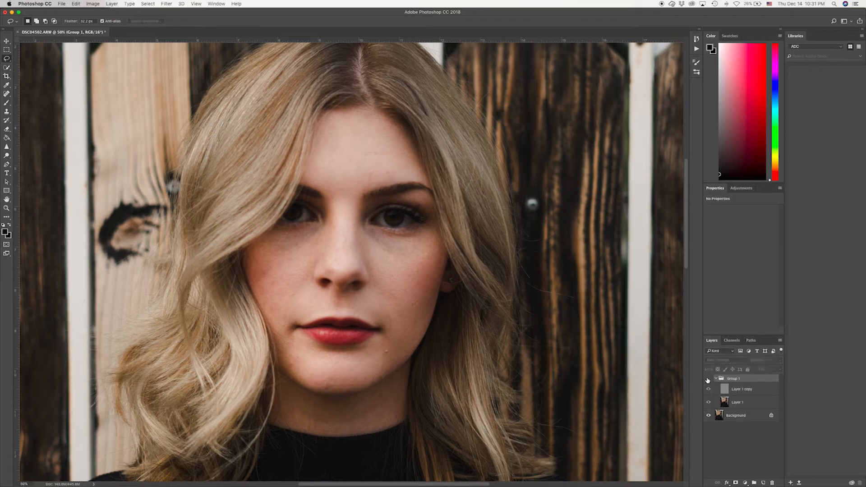
{"action": "left_click", "coordinate": [709, 380]}
{"action": "key", "text": "super+minus"}
{"action": "left_click_drag", "start_coordinate": [432, 379], "coordinate": [463, 369]}
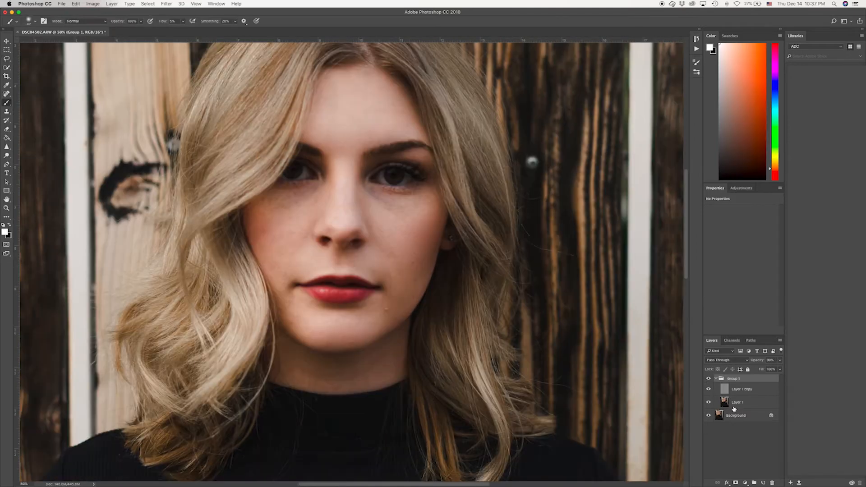
Clean small texture blemishes on the face and neck of Layer 1 copy with the Clone Stamp tool
{"action": "left_click", "coordinate": [746, 391]}
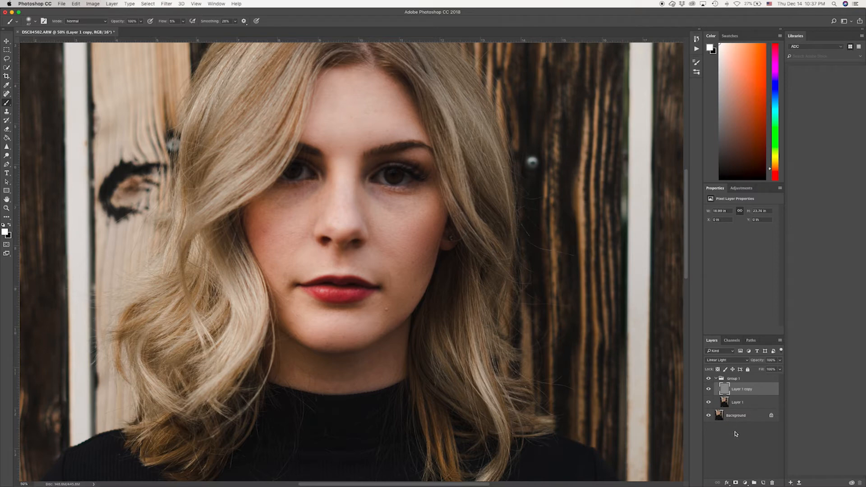
{"action": "left_click", "coordinate": [7, 113]}
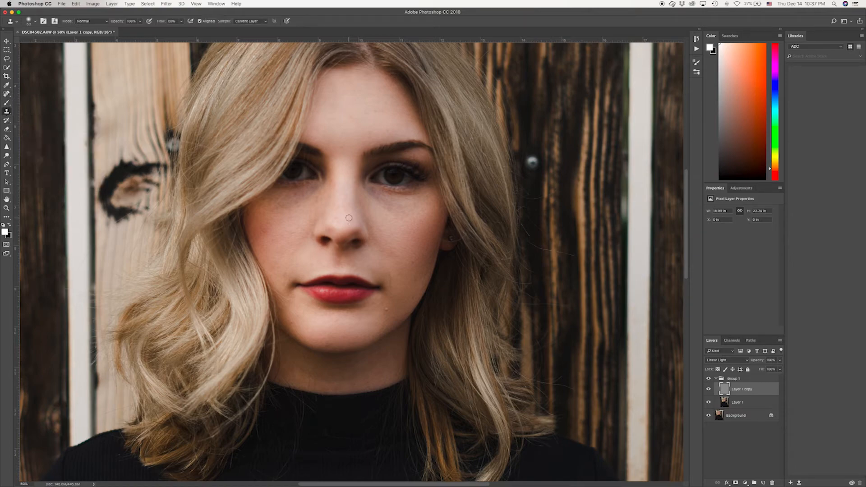
{"action": "key", "text": "super+plus"}
{"action": "left_click_drag", "start_coordinate": [349, 207], "coordinate": [307, 253]}
{"action": "key", "text": "super+plus"}
{"action": "key", "text": "super+minus"}
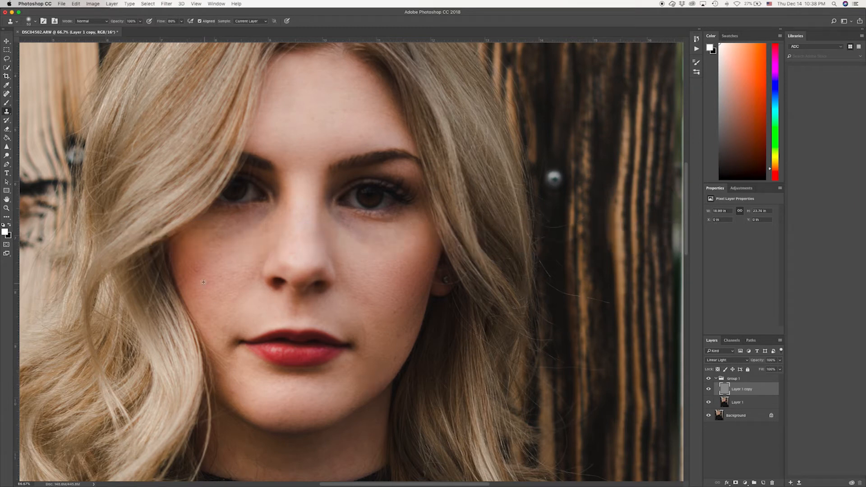
{"action": "left_click", "coordinate": [316, 122]}
{"action": "key", "text": "super+minus"}
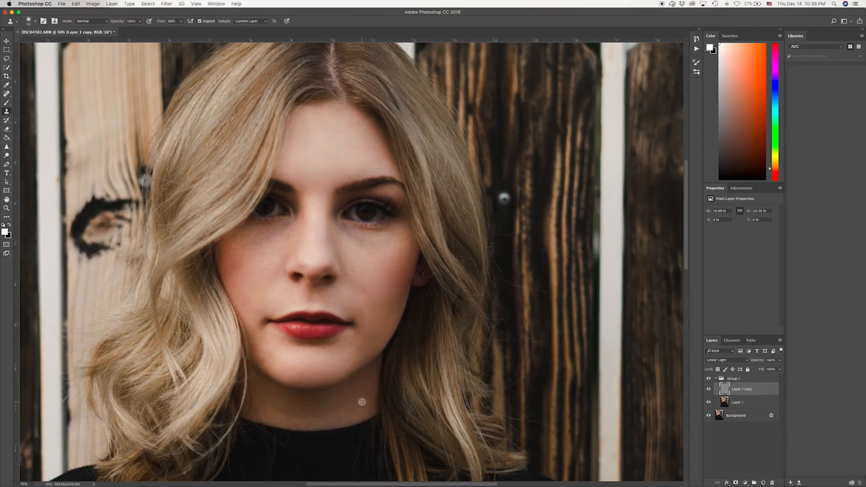
{"action": "left_click", "coordinate": [362, 399], "text": "alt"}
{"action": "left_click_drag", "start_coordinate": [352, 395], "coordinate": [349, 396]}
Select and collapse Group 1 and fine-tune its opacity
{"action": "left_click_drag", "start_coordinate": [759, 361], "coordinate": [761, 361]}
{"action": "left_click", "coordinate": [709, 380]}
{"action": "left_click", "coordinate": [716, 381]}
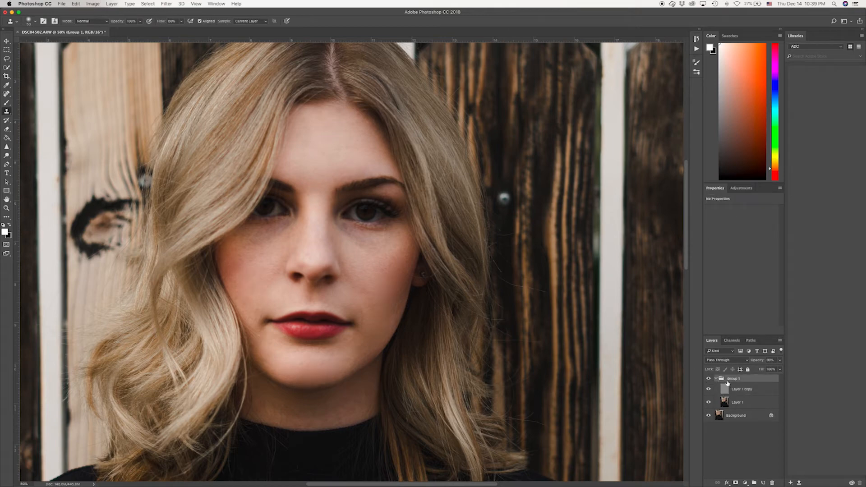
{"action": "left_click", "coordinate": [716, 379]}
{"action": "left_click_drag", "start_coordinate": [760, 362], "coordinate": [764, 362]}
Compare the whole portrait with Group 1 hidden and shown
{"action": "key", "text": "super+minus"}
{"action": "key", "text": "super+minus"}
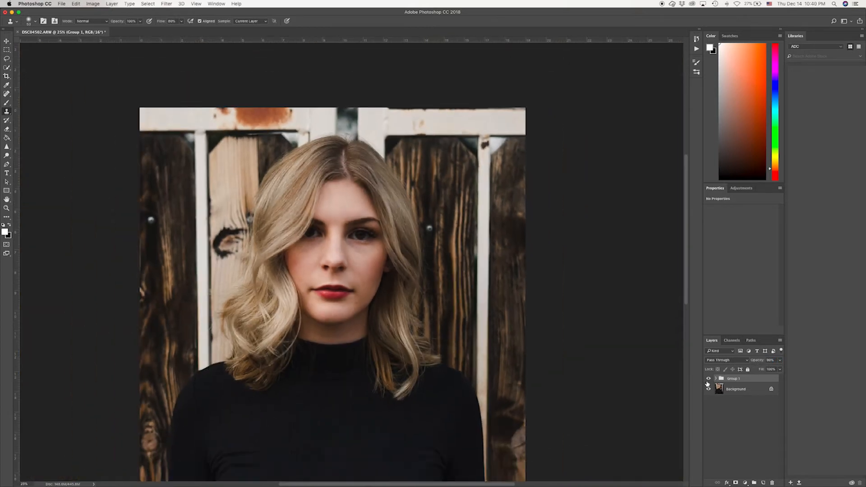
{"action": "left_click", "coordinate": [709, 379]}
{"action": "left_click", "coordinate": [709, 379]}
{"action": "left_click", "coordinate": [708, 379]}
{"action": "key", "text": "super+plus"}
{"action": "key", "text": "super+plus"}
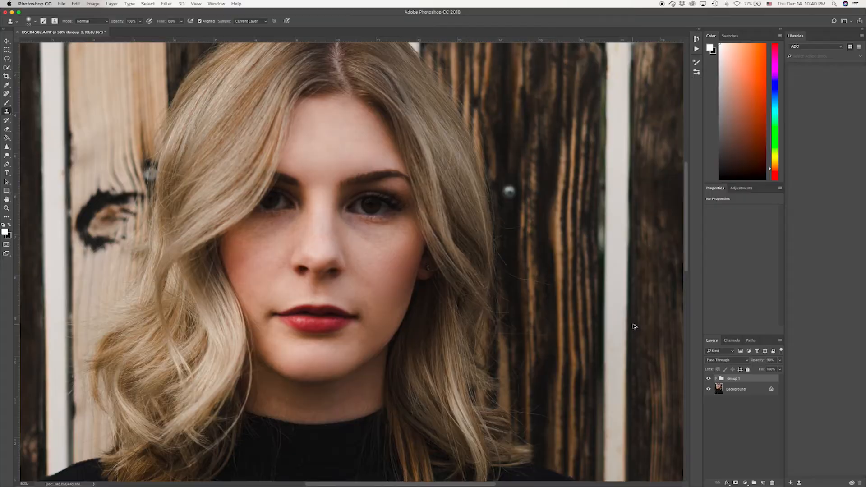
Add a new layer above Group 1, choose the Dodge & Burn brush preset and check that the foreground colour is white
{"action": "key", "text": "super+shift+alt+n"}
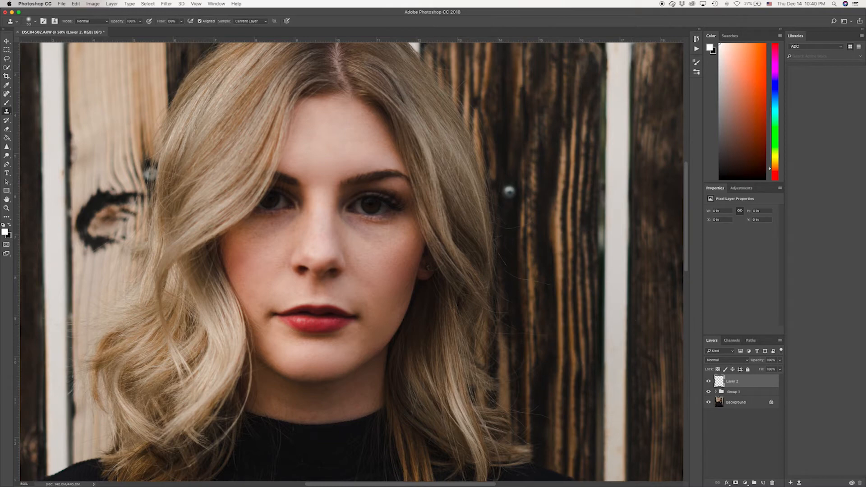
{"action": "left_click", "coordinate": [36, 22]}
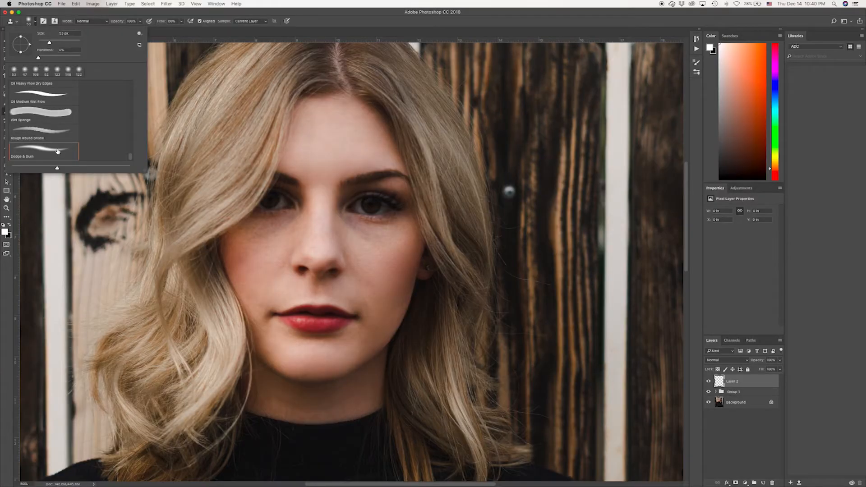
{"action": "double_click", "coordinate": [51, 155]}
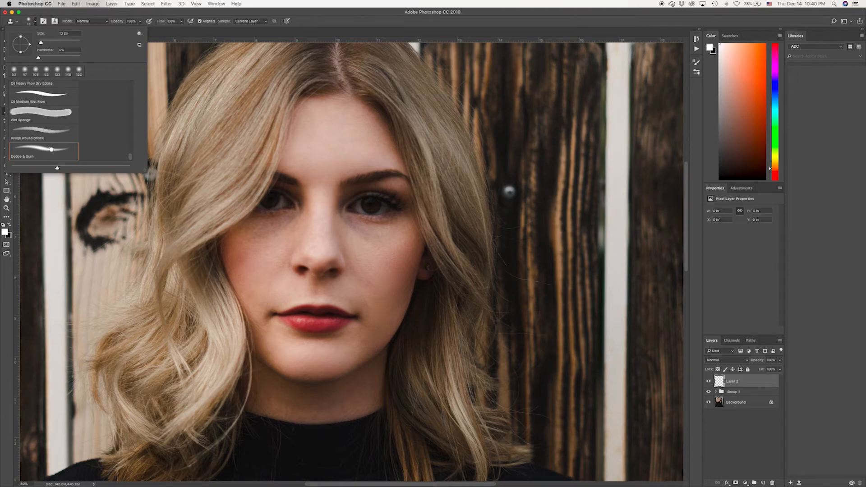
{"action": "left_click", "coordinate": [175, 21]}
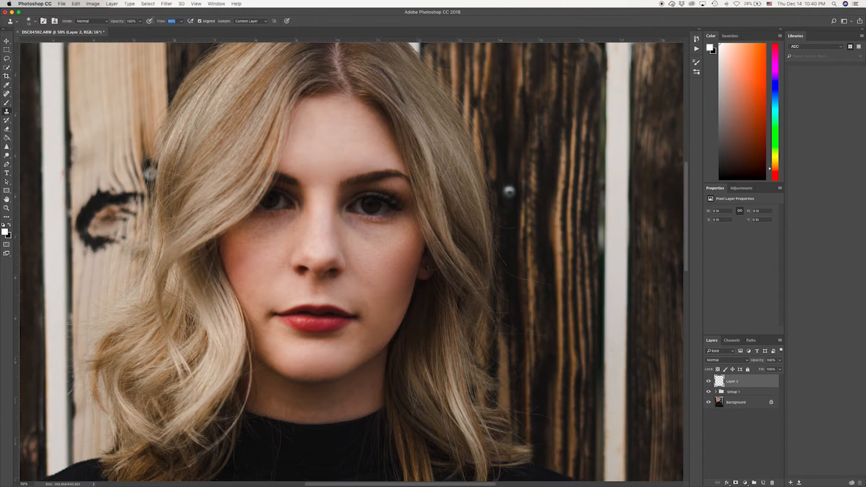
{"action": "key", "text": "i"}
{"action": "left_click", "coordinate": [7, 233]}
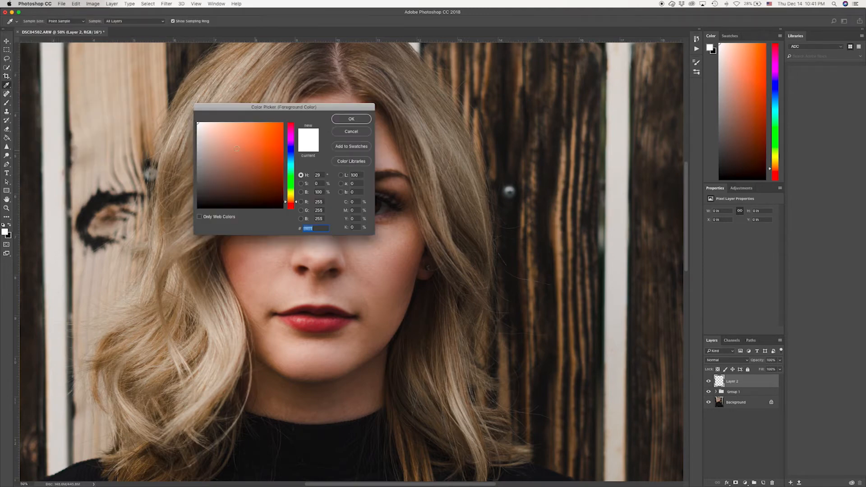
{"action": "left_click", "coordinate": [360, 134]}
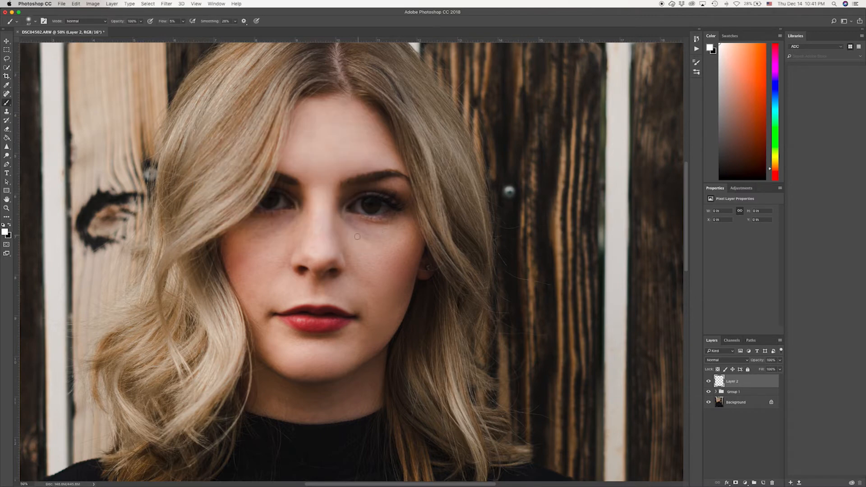
Adjust the brush size and paint soft white highlights on both cheeks and the forehead on Layer 2
{"action": "left_click_drag", "start_coordinate": [325, 226], "coordinate": [336, 226], "text": "ctrl+alt"}
{"action": "mouse_move", "coordinate": [315, 226]}
{"action": "left_mouse_down", "text": "ctrl+alt"}
{"action": "mouse_move", "coordinate": [332, 227]}
{"action": "mouse_move", "coordinate": [317, 227]}
{"action": "mouse_move", "coordinate": [327, 227]}
{"action": "mouse_move", "coordinate": [318, 248]}
{"action": "left_mouse_up", "text": "ctrl+alt"}
{"action": "key", "text": "bracketright"}
{"action": "key", "text": "bracketright"}
{"action": "left_click_drag", "start_coordinate": [271, 250], "coordinate": [234, 250]}
{"action": "left_click_drag", "start_coordinate": [361, 250], "coordinate": [395, 247]}
{"action": "left_click_drag", "start_coordinate": [312, 149], "coordinate": [375, 160]}
Paint white highlights on the chin, the neck and the lips with a resized brush
{"action": "left_click_drag", "start_coordinate": [391, 189], "coordinate": [372, 190], "text": "ctrl+alt"}
{"action": "mouse_move", "coordinate": [282, 347]}
{"action": "left_mouse_down"}
{"action": "mouse_move", "coordinate": [324, 358]}
{"action": "mouse_move", "coordinate": [348, 351]}
{"action": "left_mouse_up"}
{"action": "left_click_drag", "start_coordinate": [361, 389], "coordinate": [361, 405]}
{"action": "left_click_drag", "start_coordinate": [270, 395], "coordinate": [298, 408]}
{"action": "left_click_drag", "start_coordinate": [321, 323], "coordinate": [305, 322]}
{"action": "left_click_drag", "start_coordinate": [354, 147], "coordinate": [359, 148], "text": "ctrl+alt"}
Set Layer 2 to Soft Light, tone down the neck highlights with the Eraser and check the layer's effect
{"action": "left_click", "coordinate": [739, 360]}
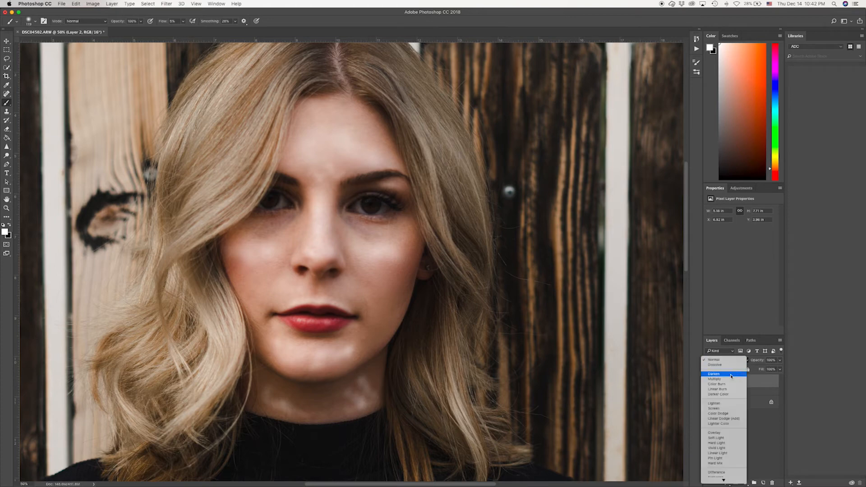
{"action": "left_click", "coordinate": [718, 438]}
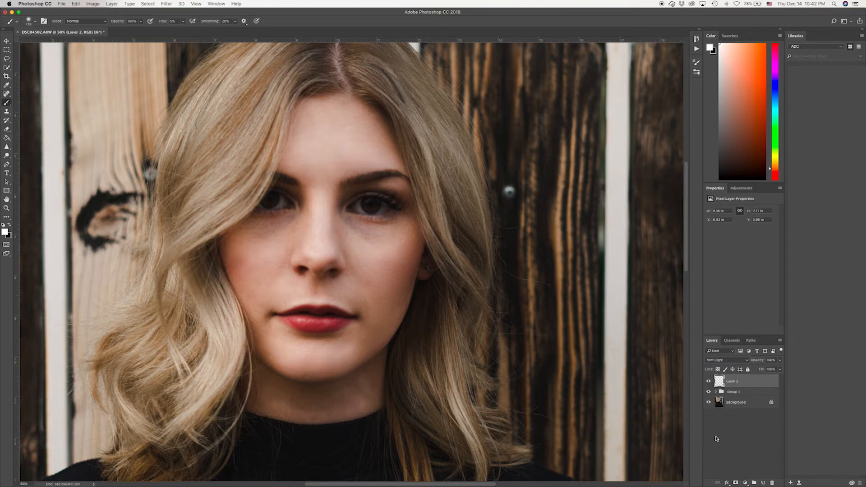
{"action": "left_click_drag", "start_coordinate": [350, 413], "coordinate": [342, 413], "text": "ctrl+alt"}
{"action": "key", "text": "e"}
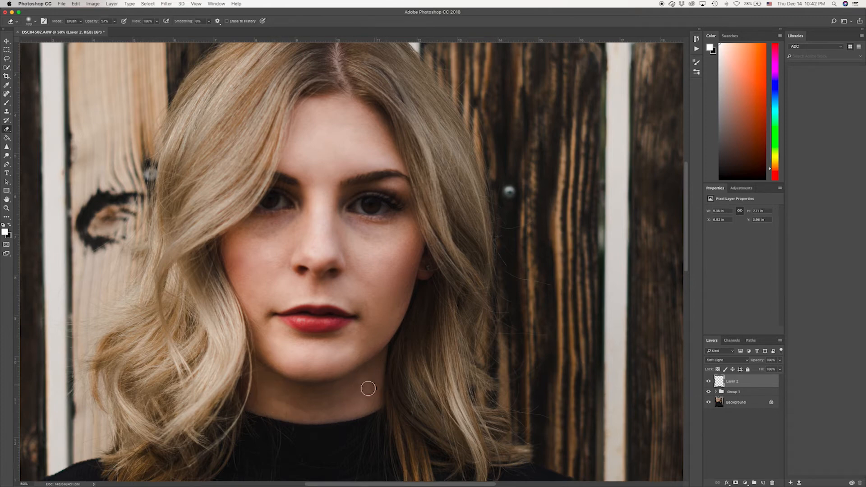
{"action": "key", "text": "b"}
{"action": "left_click", "coordinate": [708, 382]}
{"action": "left_click", "coordinate": [708, 381]}
Split the Underlying Layer black Blend If slider of Layer 2 to 0 / 122 so the highlights fade out of the shadows
{"action": "double_click", "coordinate": [749, 388]}
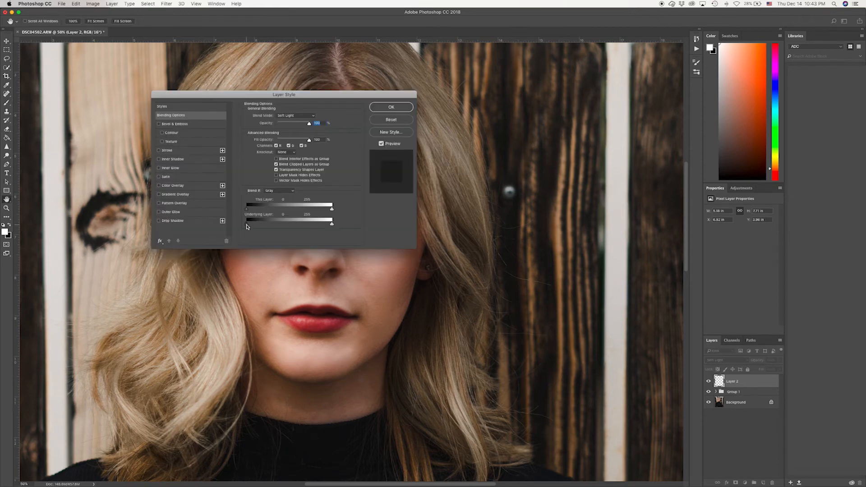
{"action": "left_click_drag", "start_coordinate": [248, 226], "coordinate": [271, 227]}
{"action": "left_click_drag", "start_coordinate": [317, 95], "coordinate": [669, 88]}
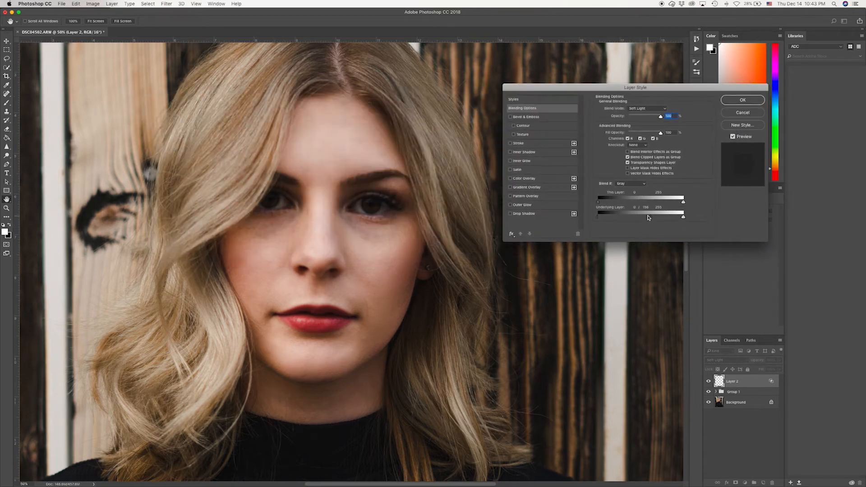
{"action": "left_click_drag", "start_coordinate": [650, 217], "coordinate": [613, 216]}
{"action": "mouse_move", "coordinate": [671, 221]}
{"action": "left_mouse_down"}
{"action": "mouse_move", "coordinate": [602, 215]}
{"action": "mouse_move", "coordinate": [674, 222]}
{"action": "left_mouse_up"}
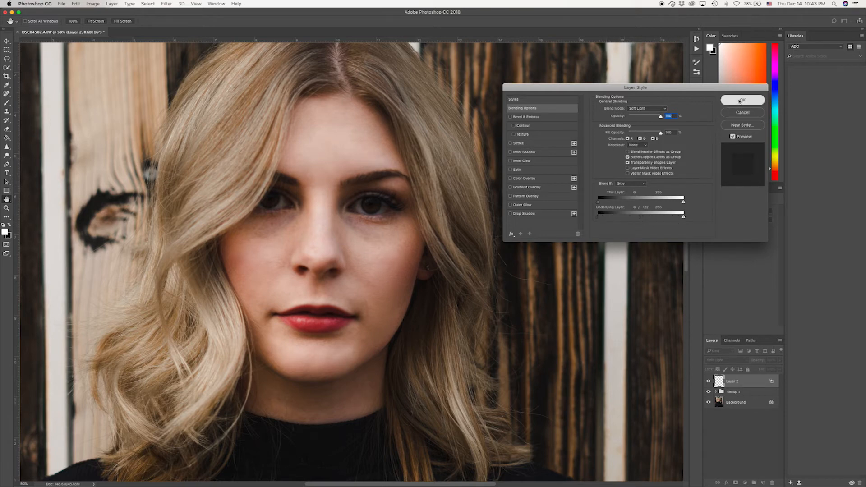
{"action": "left_click", "coordinate": [742, 100]}
{"action": "key", "text": "b"}
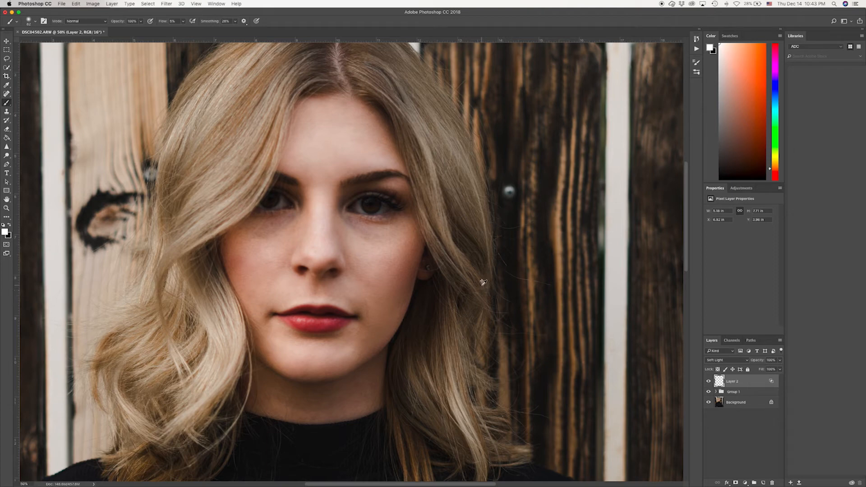
Add a new layer, sample the skin tone and darken the foreground color to near-black #131110 for brush painting
{"action": "key", "text": "super+alt+shift+n"}
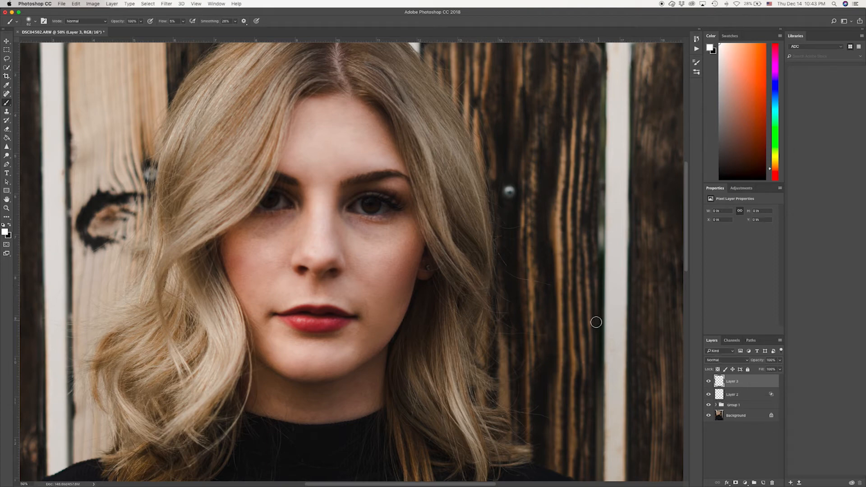
{"action": "key", "text": "i"}
{"action": "left_click", "coordinate": [384, 261]}
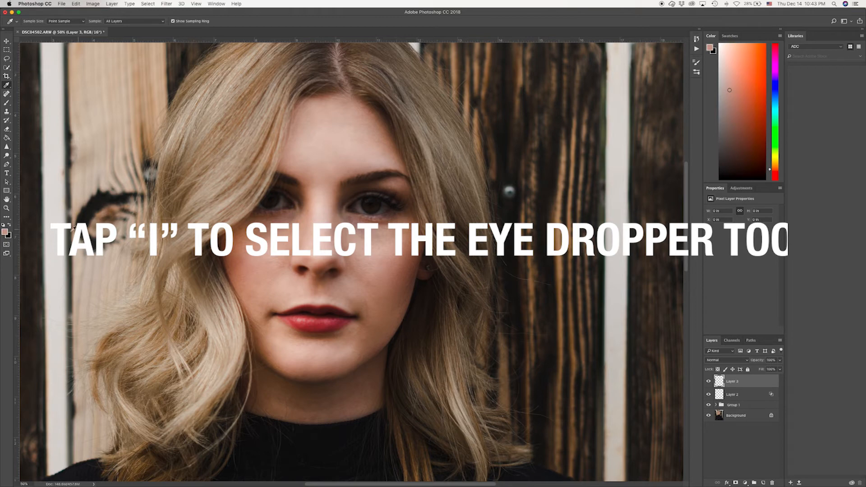
{"action": "left_click", "coordinate": [5, 232]}
{"action": "left_click_drag", "start_coordinate": [217, 152], "coordinate": [213, 202]}
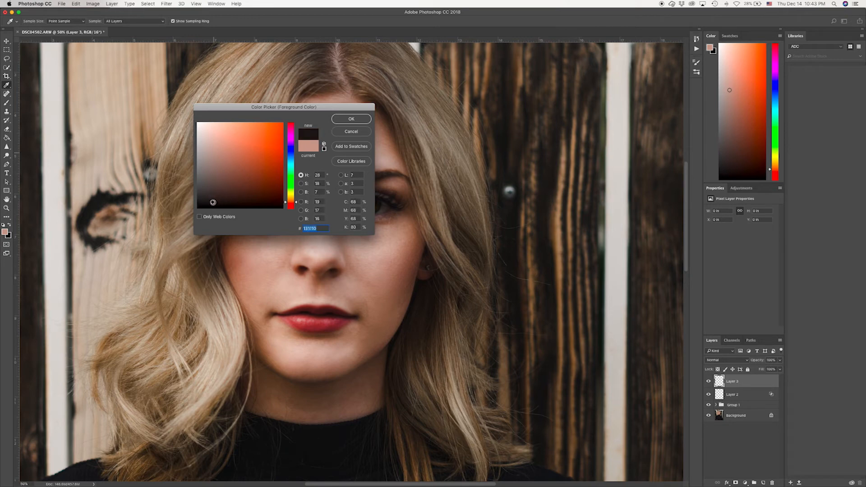
{"action": "left_click", "coordinate": [351, 120]}
{"action": "key", "text": "b"}
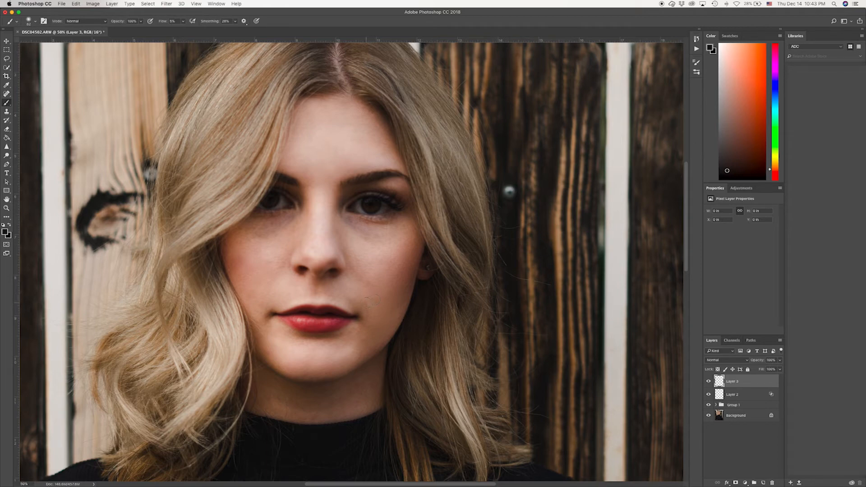
Set Layer 3 to Soft Light and paint dark contour shading on both cheeks with an enlarged brush
{"action": "left_click", "coordinate": [735, 361]}
{"action": "mouse_move", "coordinate": [362, 297]}
{"action": "left_mouse_down"}
{"action": "mouse_move", "coordinate": [314, 331]}
{"action": "mouse_move", "coordinate": [346, 318]}
{"action": "left_mouse_up"}
{"action": "key", "text": "]"}
{"action": "key", "text": "]"}
{"action": "key", "text": "]"}
{"action": "key", "text": "]"}
{"action": "key", "text": "]"}
{"action": "key", "text": "]"}
{"action": "key", "text": "]"}
{"action": "key", "text": "]"}
{"action": "key", "text": "]"}
{"action": "left_click_drag", "start_coordinate": [406, 275], "coordinate": [398, 292]}
{"action": "left_click_drag", "start_coordinate": [246, 285], "coordinate": [264, 284]}
Paint shading along the jawline, the cheek and the forehead edges with a smaller brush, and shrink it further for the nose
{"action": "key", "text": "["}
{"action": "key", "text": "["}
{"action": "key", "text": "["}
{"action": "left_click_drag", "start_coordinate": [388, 344], "coordinate": [329, 392]}
{"action": "left_click_drag", "start_coordinate": [268, 291], "coordinate": [234, 292]}
{"action": "left_click_drag", "start_coordinate": [231, 228], "coordinate": [415, 183]}
{"action": "left_click_drag", "start_coordinate": [319, 271], "coordinate": [306, 271], "text": "ctrl+alt"}
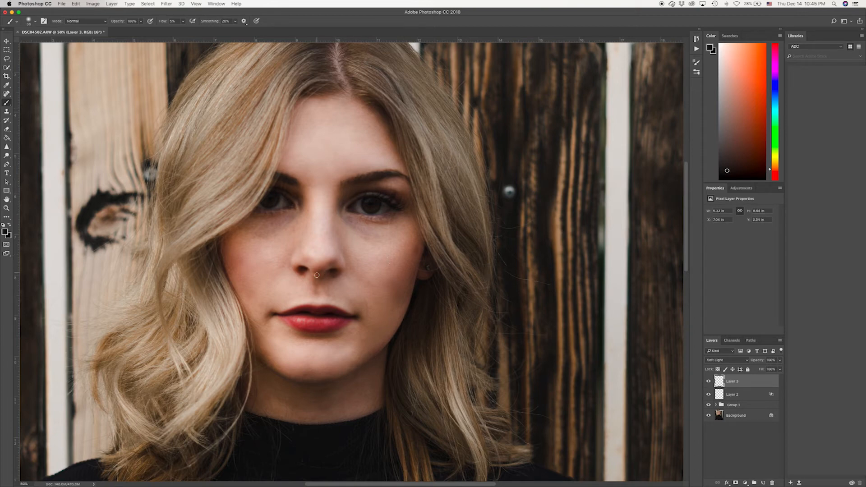
Split the Underlying Layer white Blend If slider of Layer 3 so the shading fades out of the highlights
{"action": "double_click", "coordinate": [752, 384]}
{"action": "key", "text": "alt"}
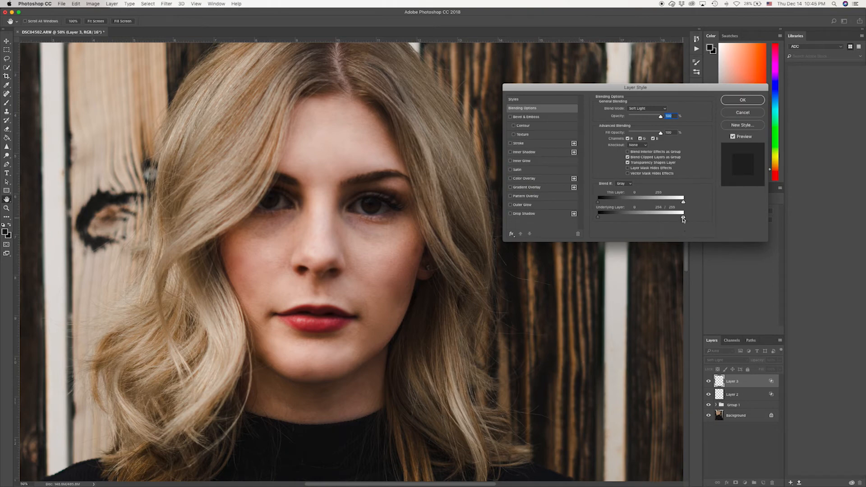
{"action": "left_click_drag", "start_coordinate": [632, 215], "coordinate": [601, 218]}
{"action": "left_click", "coordinate": [743, 100]}
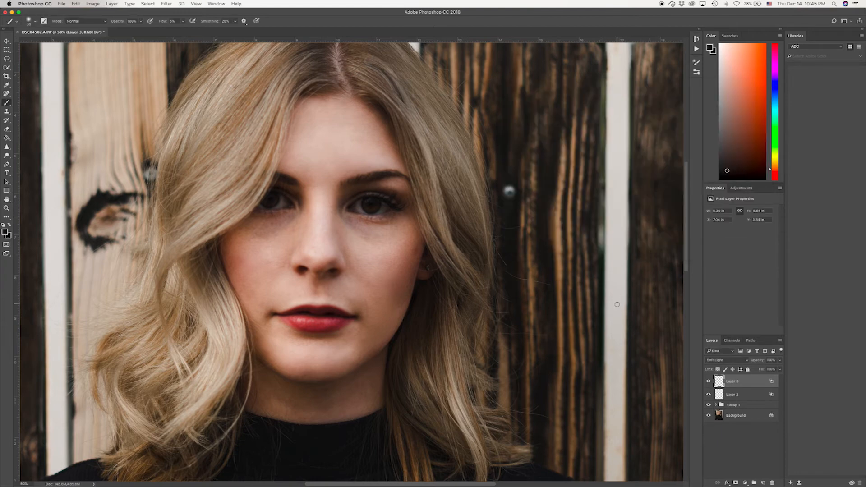
Group Layer 2 and Layer 3 and lower the group's opacity to 88%
{"action": "left_click", "coordinate": [734, 396], "text": "shift"}
{"action": "key", "text": "super+g"}
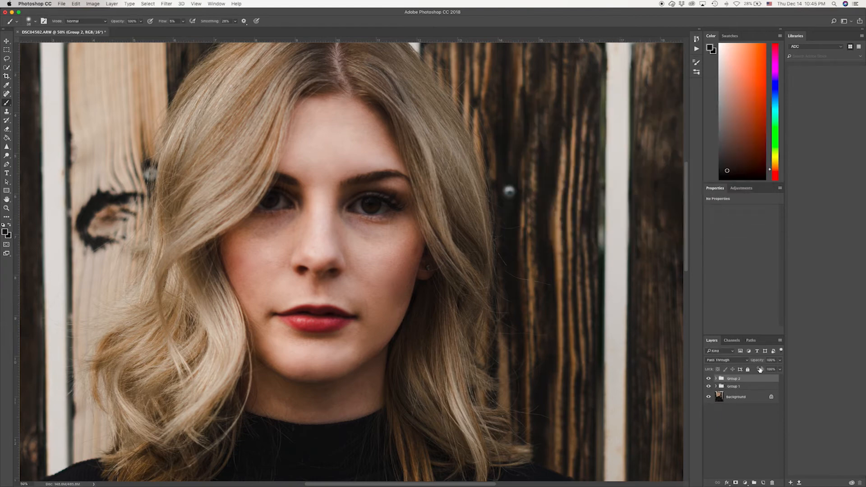
{"action": "left_click_drag", "start_coordinate": [761, 361], "coordinate": [756, 361]}
{"action": "key", "text": "Return"}
Compare the portrait with and without Group 2, both close up and in a wider view
{"action": "left_click", "coordinate": [709, 379]}
{"action": "left_click", "coordinate": [708, 380]}
{"action": "key", "text": "super+minus"}
{"action": "key", "text": "super+minus"}
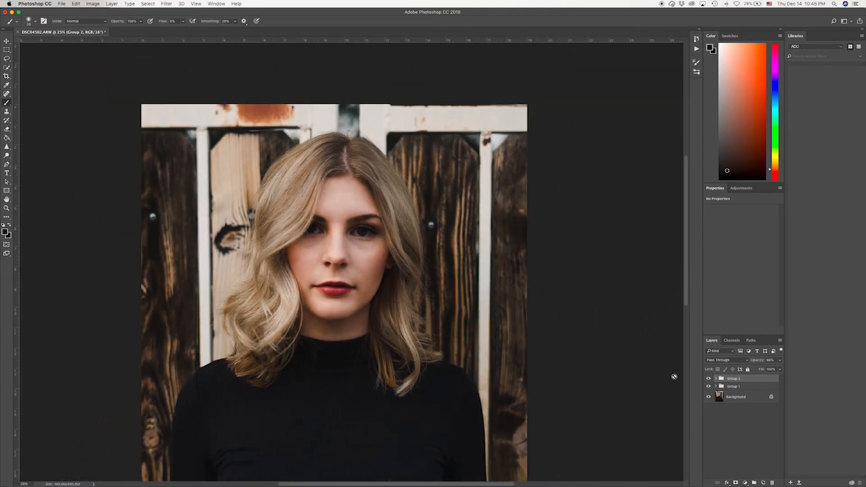
{"action": "left_click_drag", "start_coordinate": [569, 360], "coordinate": [568, 338]}
{"action": "left_click", "coordinate": [709, 379]}
{"action": "left_click", "coordinate": [709, 380]}
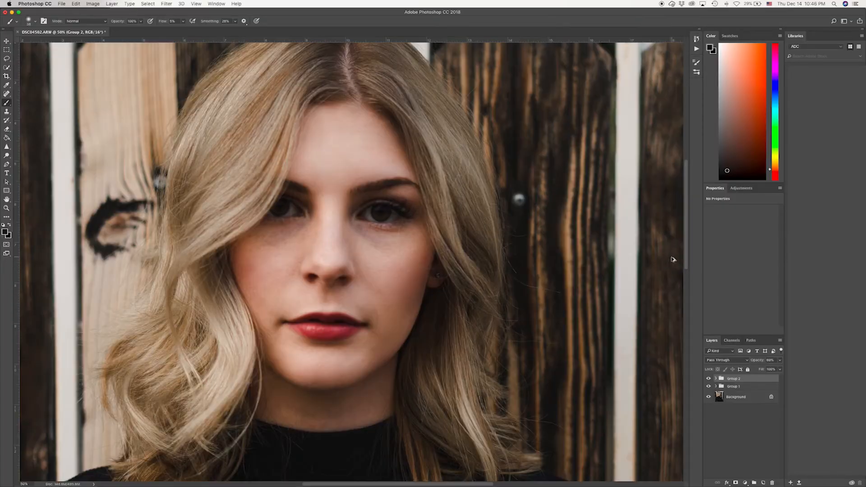
Add a new empty layer above Group 2 for coloring the eyes
{"action": "key", "text": "super+alt+shift+n"}
{"action": "left_click", "coordinate": [674, 259], "text": "super"}
{"action": "key", "text": "super+plus"}
{"action": "key", "text": "super+plus"}
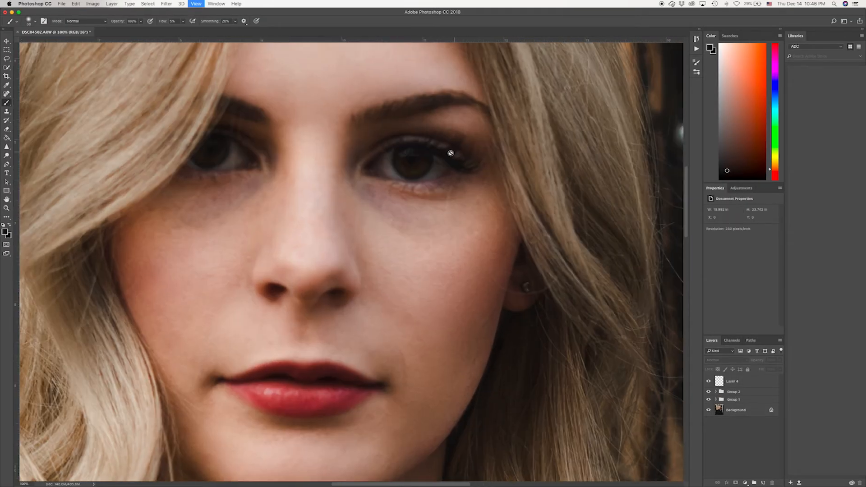
{"action": "left_click_drag", "start_coordinate": [422, 131], "coordinate": [372, 209]}
{"action": "key", "text": "super+plus"}
{"action": "key", "text": "super+plus"}
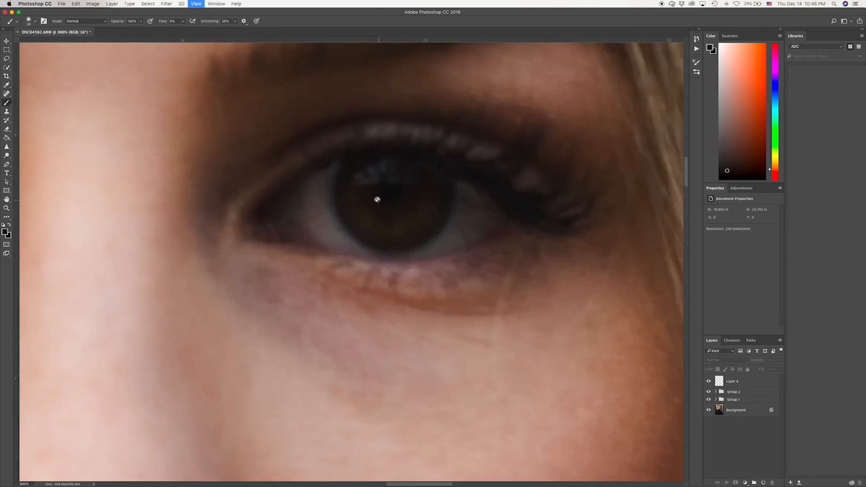
{"action": "key", "text": "super+minus"}
{"action": "left_click_drag", "start_coordinate": [383, 155], "coordinate": [362, 182]}
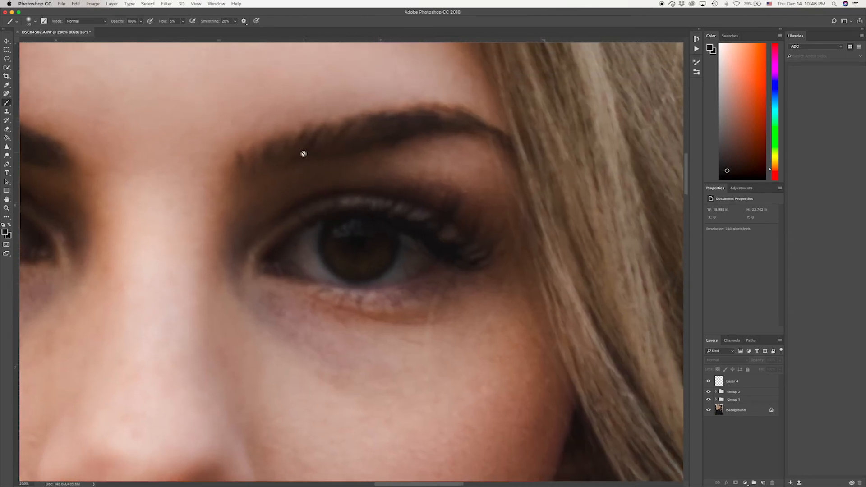
Sample the brown of the iris and brighten the foreground color to vivid orange #e6a819 for the brush
{"action": "key", "text": "i"}
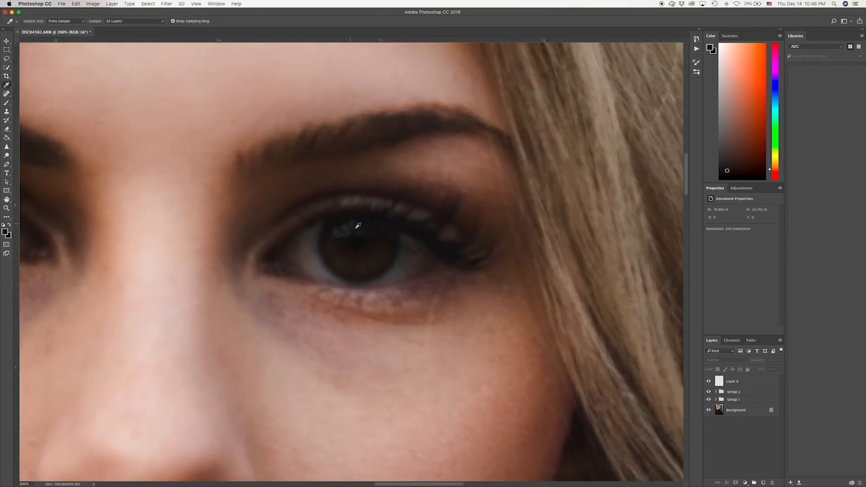
{"action": "left_click", "coordinate": [374, 260]}
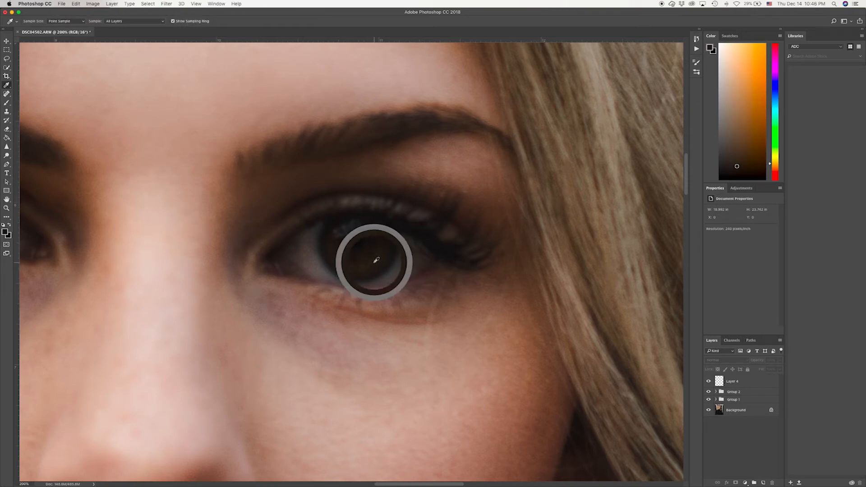
{"action": "left_click", "coordinate": [5, 233]}
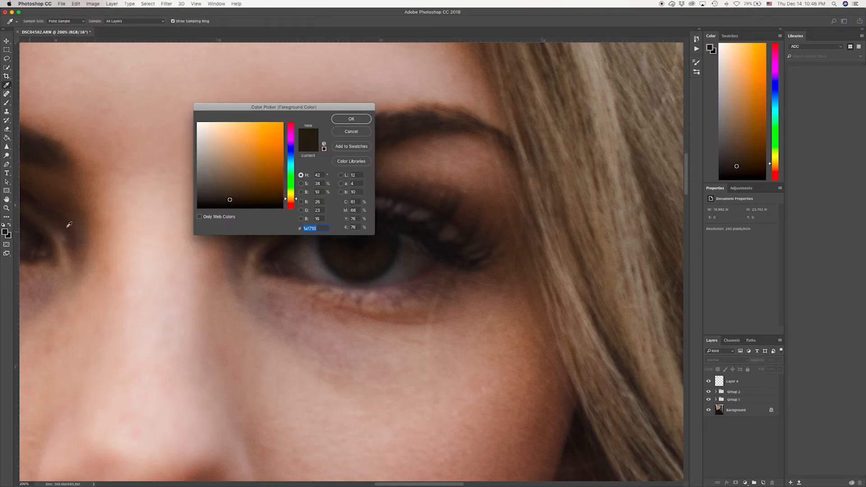
{"action": "left_click_drag", "start_coordinate": [259, 161], "coordinate": [276, 132]}
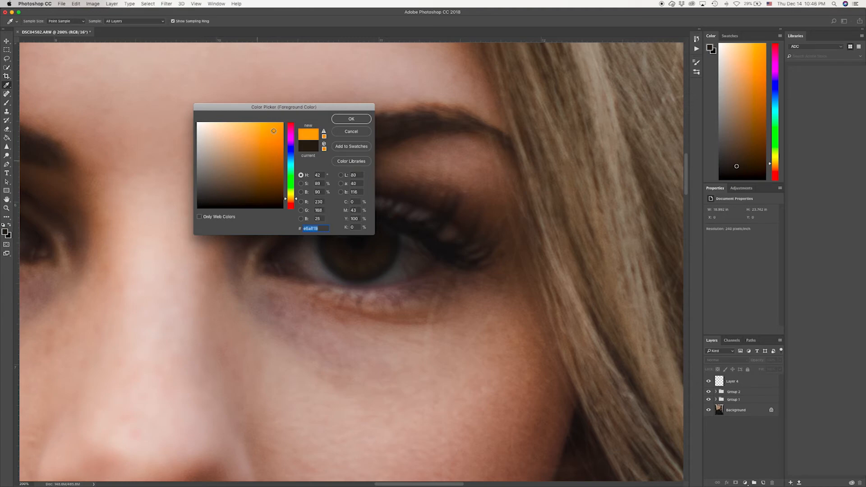
{"action": "left_click", "coordinate": [351, 119]}
{"action": "key", "text": "b"}
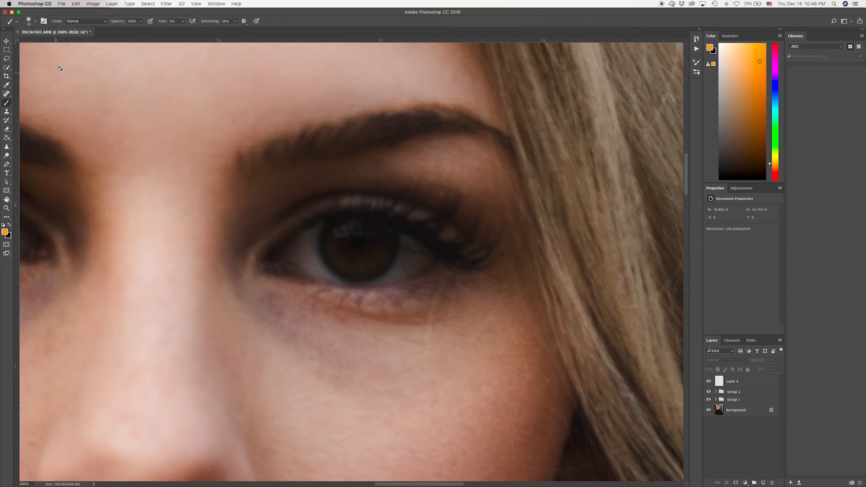
Choose the Soft Round brush, raise its hardness and set its flow to 90%
{"action": "left_click", "coordinate": [36, 22]}
{"action": "left_click_drag", "start_coordinate": [130, 156], "coordinate": [142, 54]}
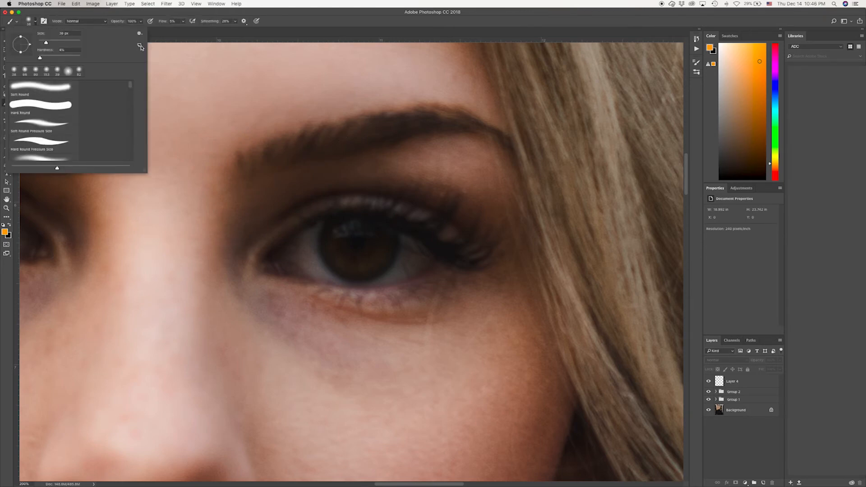
{"action": "double_click", "coordinate": [50, 88]}
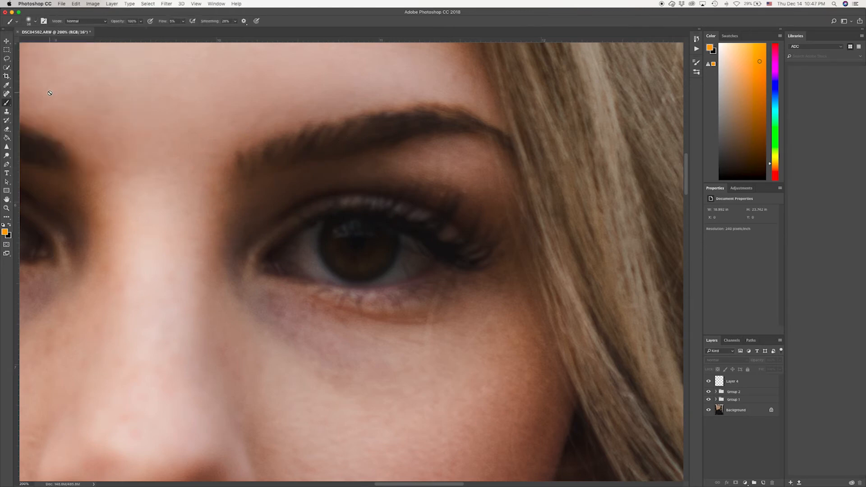
{"action": "left_click", "coordinate": [34, 23]}
{"action": "left_click_drag", "start_coordinate": [37, 55], "coordinate": [73, 58]}
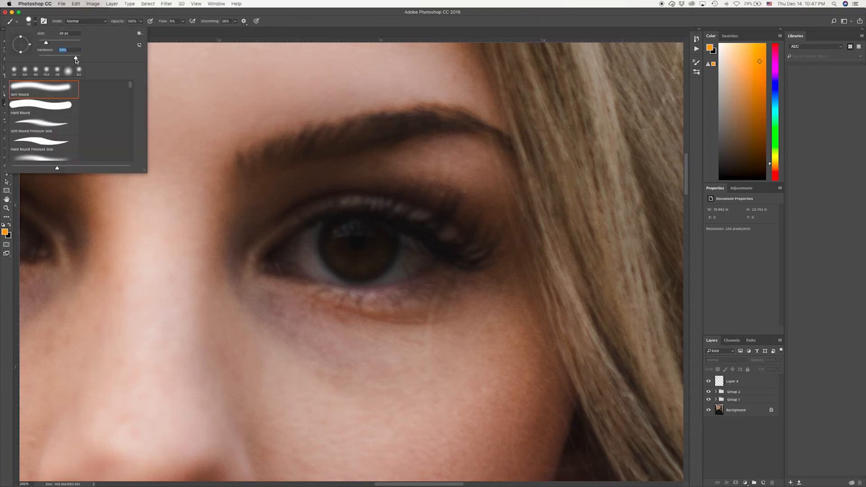
{"action": "left_click", "coordinate": [182, 25]}
{"action": "left_click", "coordinate": [184, 22]}
{"action": "left_click_drag", "start_coordinate": [181, 31], "coordinate": [208, 32]}
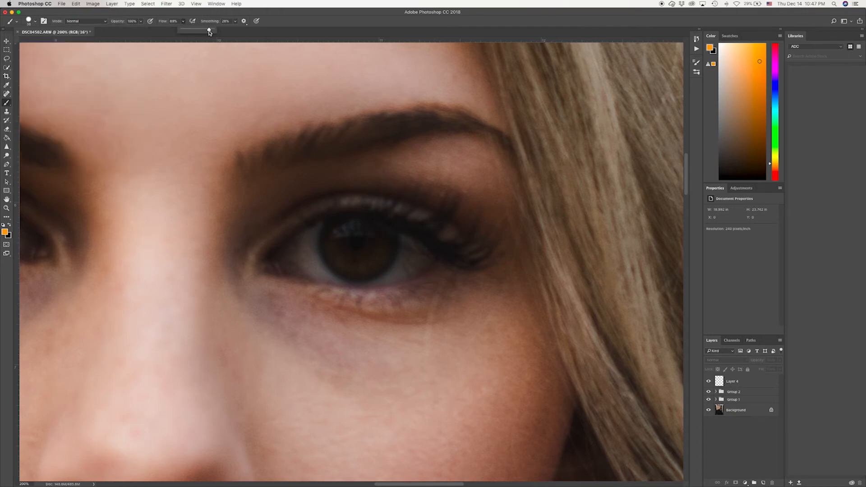
{"action": "left_click", "coordinate": [181, 21]}
Paint a jagged orange arc around the lower half of each iris on Layer 4 with a tiny brush
{"action": "left_click", "coordinate": [744, 381]}
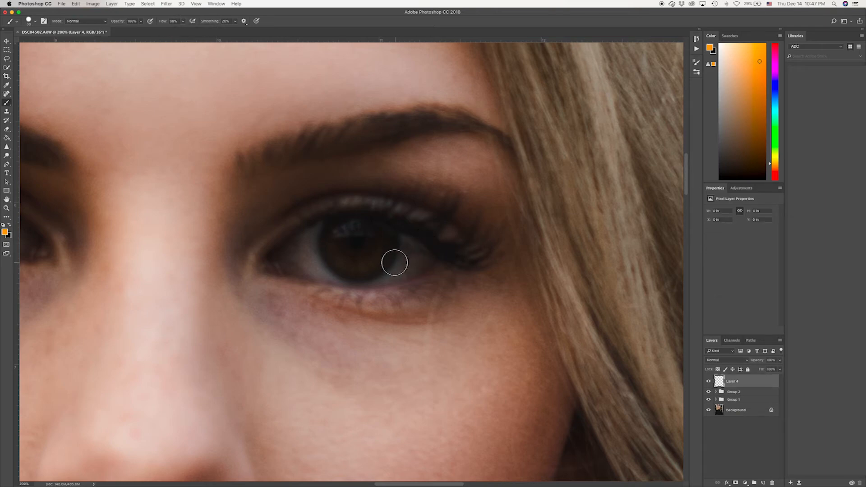
{"action": "mouse_move", "coordinate": [392, 252]}
{"action": "left_mouse_down"}
{"action": "mouse_move", "coordinate": [360, 251]}
{"action": "mouse_move", "coordinate": [347, 267]}
{"action": "mouse_move", "coordinate": [374, 267]}
{"action": "mouse_move", "coordinate": [387, 243]}
{"action": "left_mouse_up"}
{"action": "left_click", "coordinate": [334, 248]}
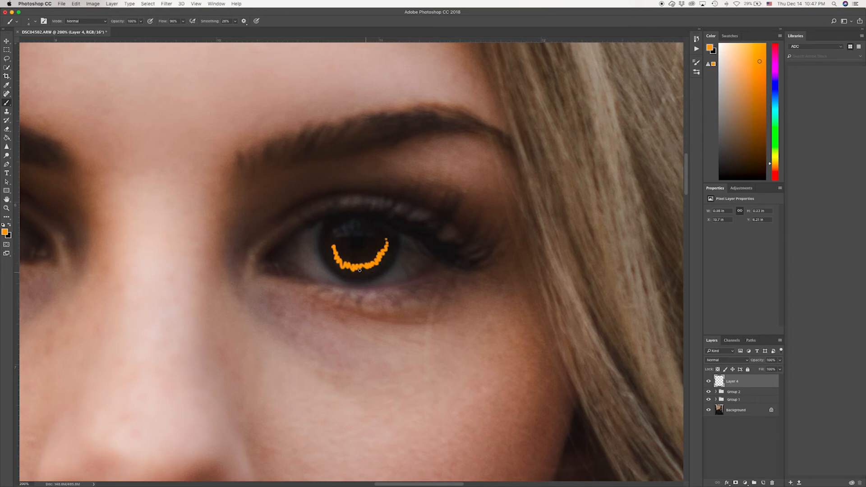
{"action": "left_click_drag", "start_coordinate": [183, 203], "coordinate": [360, 204]}
{"action": "mouse_move", "coordinate": [243, 227]}
{"action": "left_mouse_down"}
{"action": "mouse_move", "coordinate": [211, 248]}
{"action": "mouse_move", "coordinate": [197, 240]}
{"action": "left_mouse_up"}
{"action": "scroll", "coordinate": [484, 272], "scroll_direction": "right", "scroll_amount": 5}
Sample a second iris tone and brighten the foreground color to a deeper, redder orange for the brush
{"action": "key", "text": "i"}
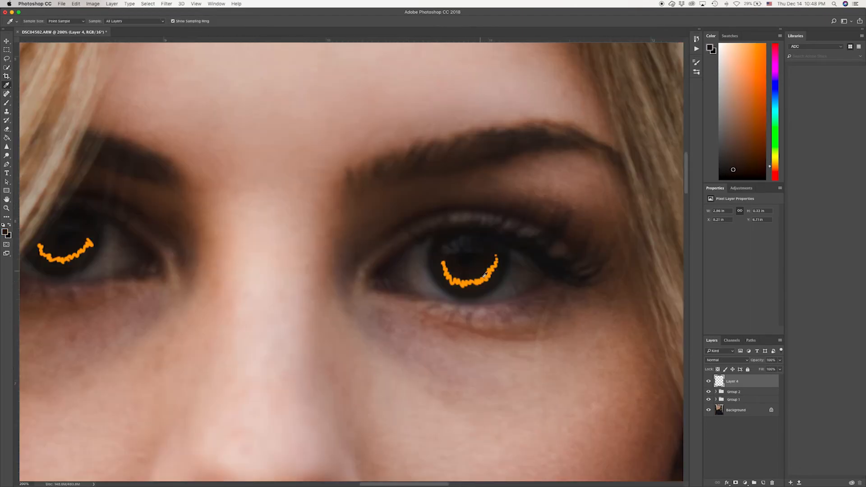
{"action": "left_click", "coordinate": [483, 270]}
{"action": "left_click", "coordinate": [5, 232]}
{"action": "left_click", "coordinate": [275, 131]}
{"action": "left_click", "coordinate": [361, 120]}
{"action": "key", "text": "b"}
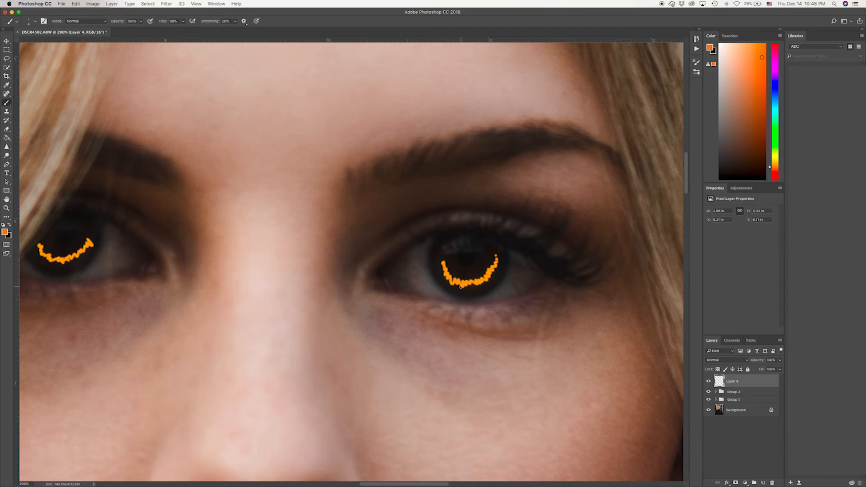
Paint a second, redder orange arc inside the first one in both irises on a new layer
{"action": "key", "text": "alt+shift+super+n"}
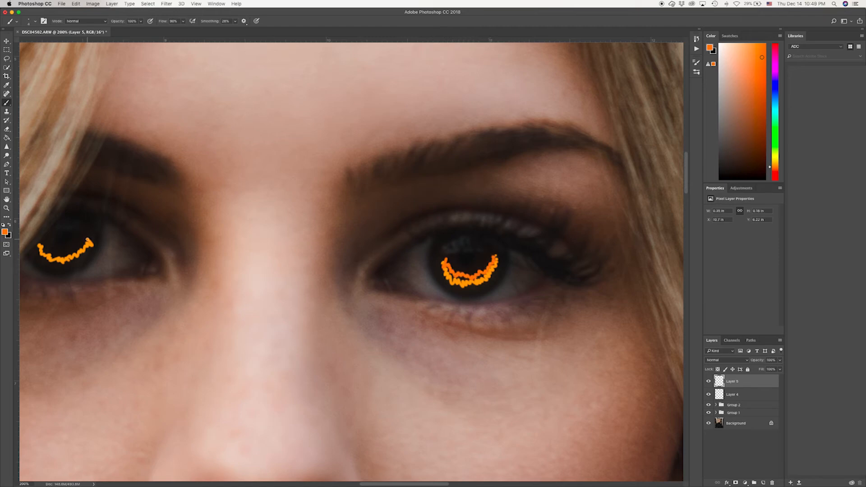
{"action": "left_click_drag", "start_coordinate": [72, 250], "coordinate": [64, 255]}
{"action": "scroll", "coordinate": [55, 257], "scroll_direction": "right", "scroll_amount": 1}
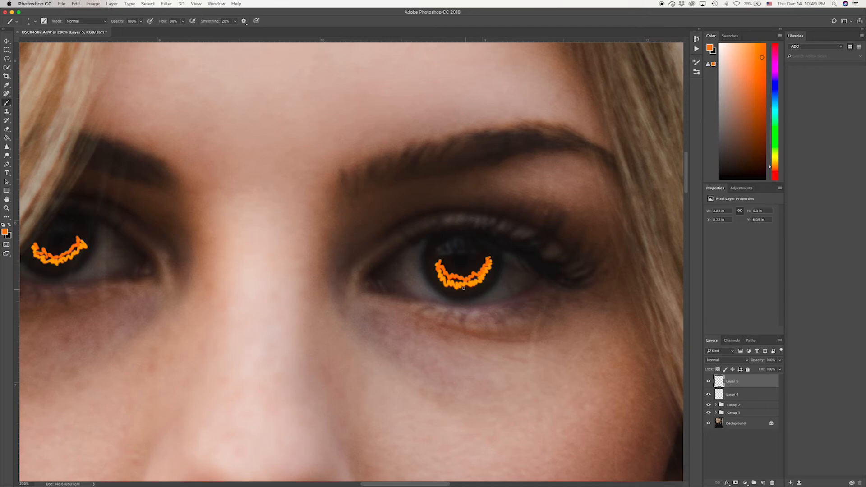
{"action": "scroll", "coordinate": [467, 291], "scroll_direction": "left", "scroll_amount": 2}
Set the blend mode of both iris color layers, Layer 5 and Layer 4, to Overlay
{"action": "left_click", "coordinate": [727, 360]}
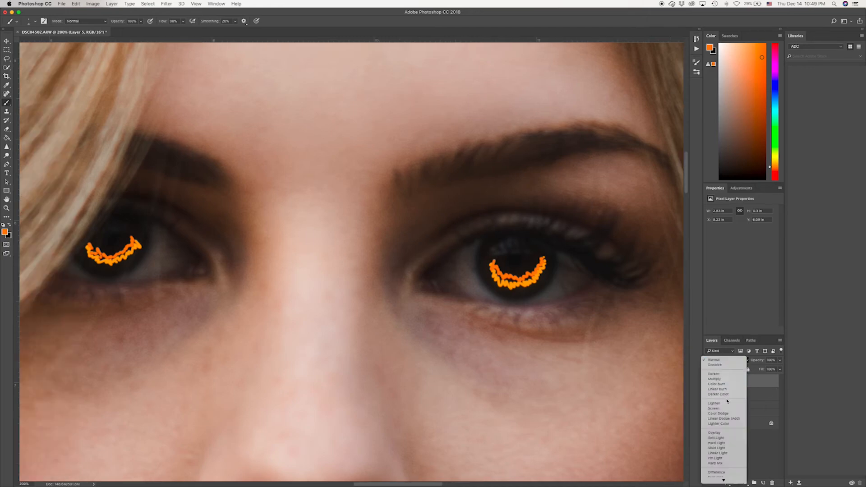
{"action": "left_click", "coordinate": [732, 423]}
{"action": "left_click", "coordinate": [749, 394]}
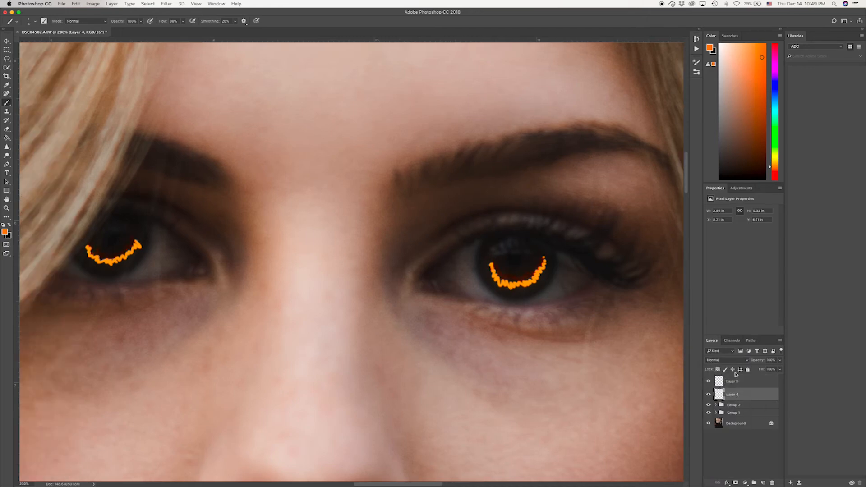
{"action": "left_click", "coordinate": [724, 360]}
{"action": "left_click", "coordinate": [714, 433]}
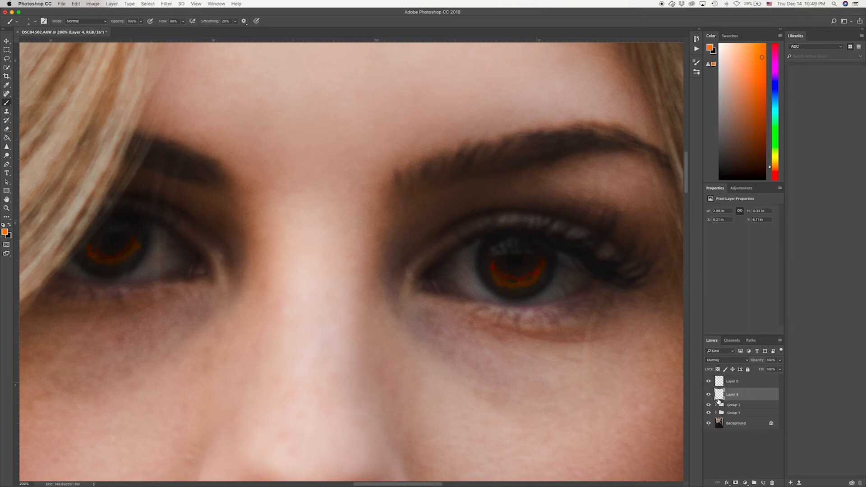
Soften the orange iris strokes on Layer 4 with a Gaussian Blur of 7.0 pixels radius
{"action": "left_click", "coordinate": [166, 4]}
{"action": "mouse_move", "coordinate": [203, 85]}
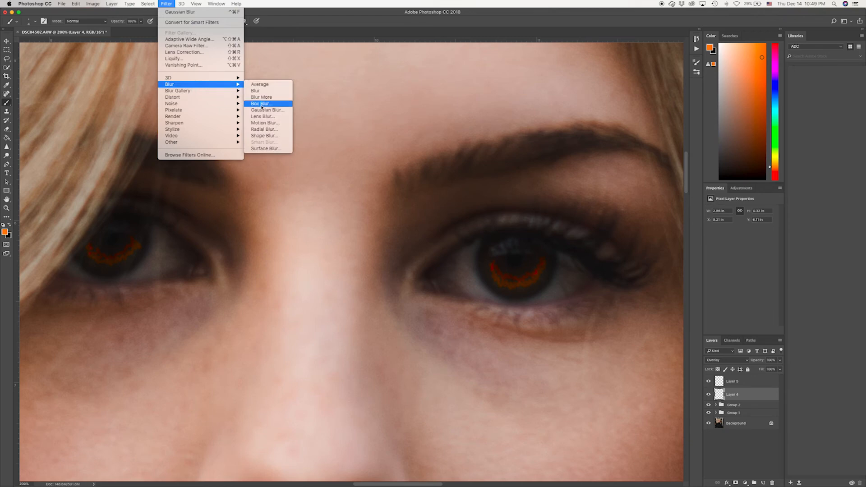
{"action": "left_click", "coordinate": [263, 110]}
{"action": "mouse_move", "coordinate": [531, 180]}
{"action": "left_mouse_down"}
{"action": "mouse_move", "coordinate": [499, 175]}
{"action": "mouse_move", "coordinate": [521, 177]}
{"action": "left_mouse_up"}
{"action": "key", "text": "super+minus"}
{"action": "left_click", "coordinate": [585, 84]}
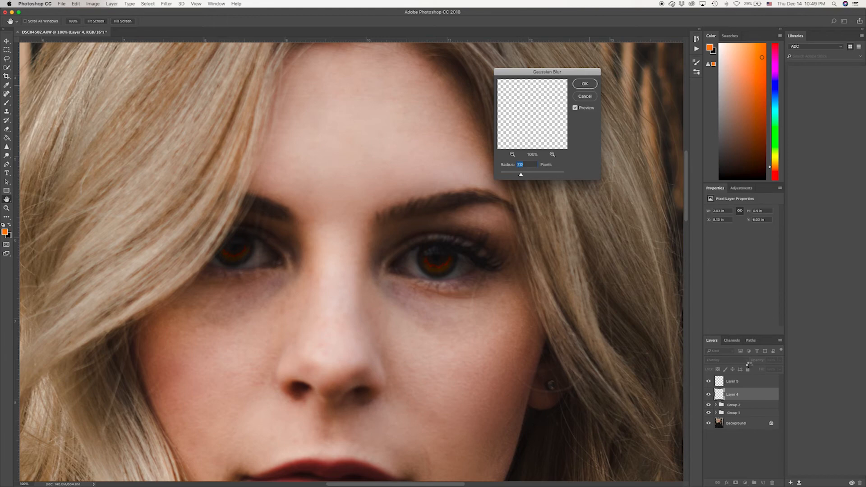
Soften the redder orange iris strokes on Layer 5 with a Gaussian Blur of 6.2 pixels radius
{"action": "left_click", "coordinate": [740, 382]}
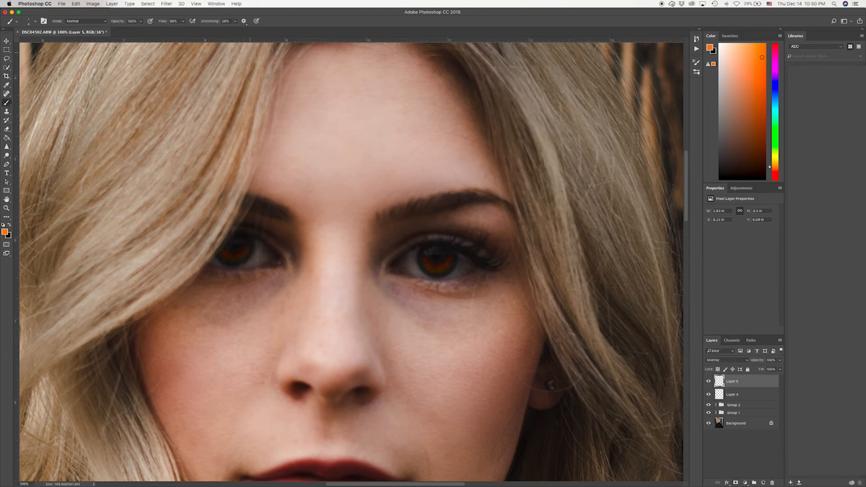
{"action": "left_click", "coordinate": [167, 3]}
{"action": "mouse_move", "coordinate": [198, 84]}
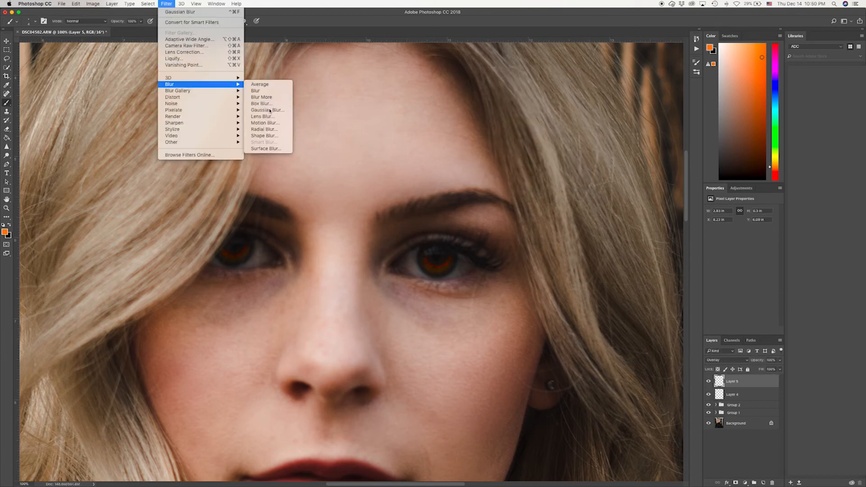
{"action": "left_click", "coordinate": [268, 110]}
{"action": "left_click_drag", "start_coordinate": [521, 176], "coordinate": [513, 176]}
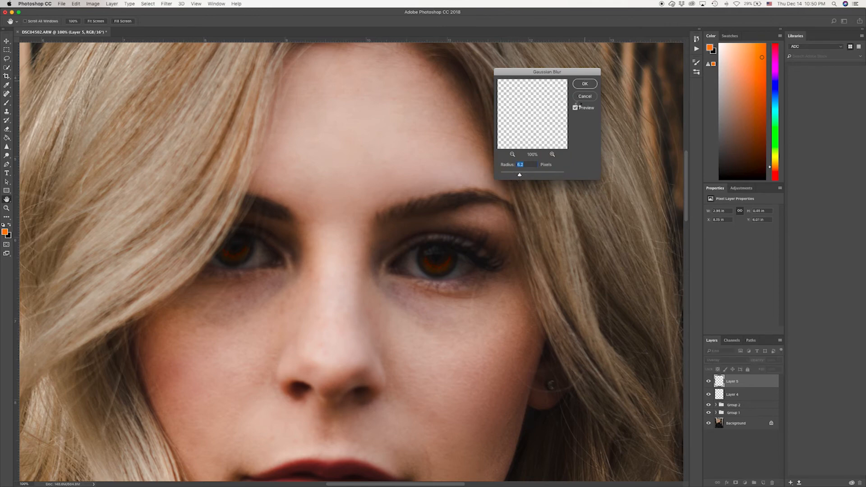
{"action": "key", "text": "Return"}
{"action": "key", "text": "super+plus"}
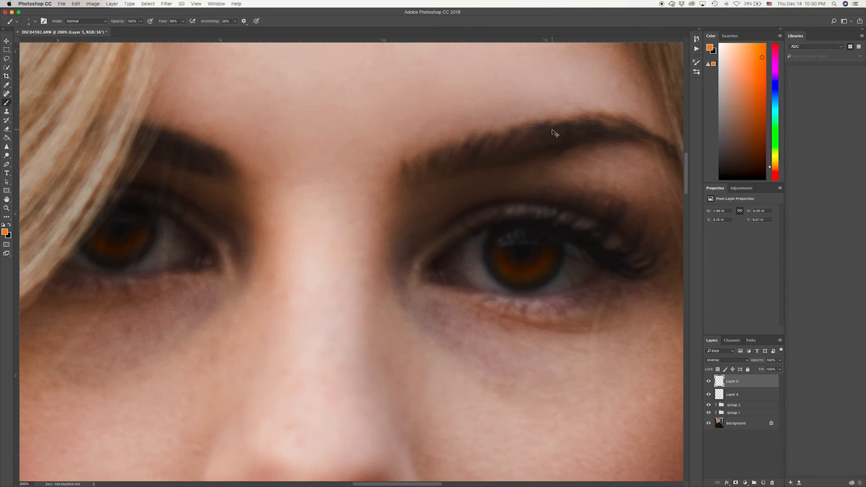
{"action": "key", "text": "super+minus"}
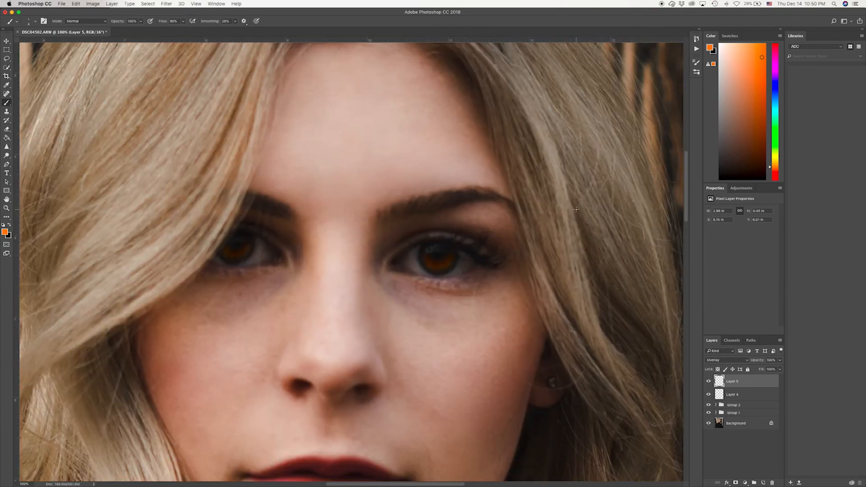
Group the two iris color layers, Layer 5 and Layer 4, and lower the group's opacity to 75%
{"action": "mouse_move", "coordinate": [759, 363]}
{"action": "left_mouse_down"}
{"action": "mouse_move", "coordinate": [751, 362]}
{"action": "mouse_move", "coordinate": [759, 361]}
{"action": "left_mouse_up"}
{"action": "left_click", "coordinate": [740, 396], "text": "shift"}
{"action": "key", "text": "super+g"}
{"action": "key", "text": "super+minus"}
{"action": "key", "text": "super+minus"}
{"action": "key", "text": "super+minus"}
{"action": "key", "text": "super+minus"}
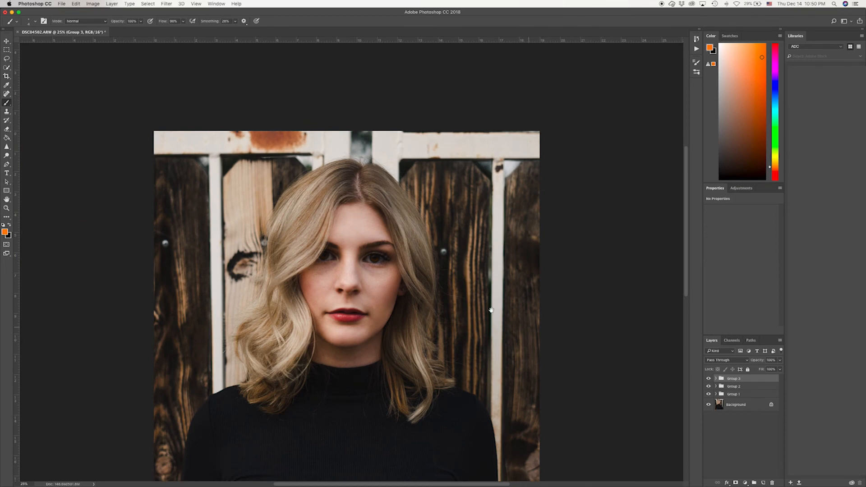
{"action": "scroll", "coordinate": [444, 198], "scroll_direction": "down", "scroll_amount": 3}
{"action": "key", "text": "super+plus"}
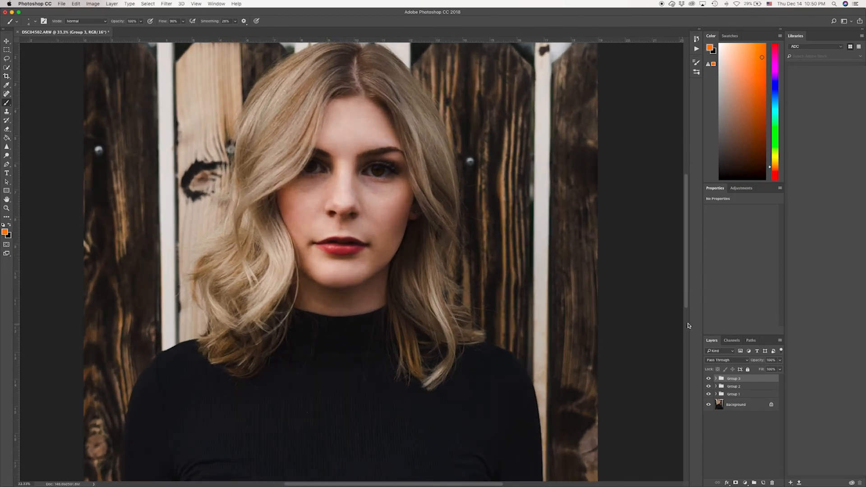
{"action": "left_click_drag", "start_coordinate": [761, 363], "coordinate": [755, 365]}
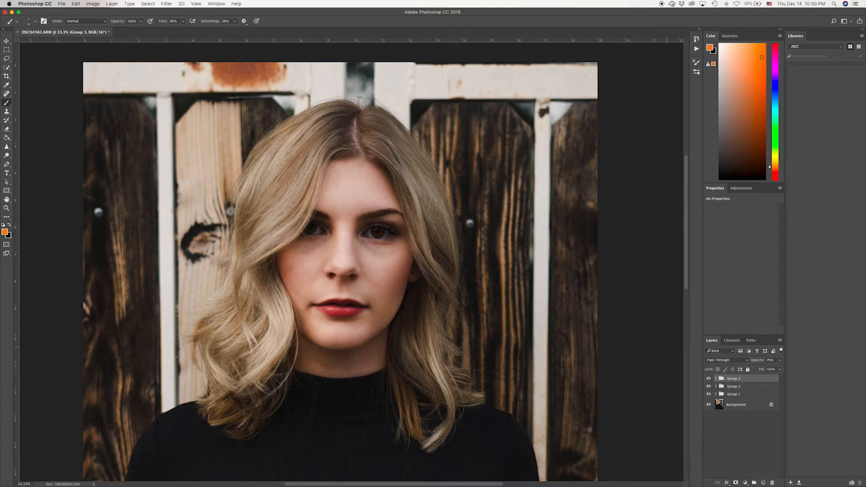
Add a Curves adjustment layer above Group 3, raise the midtones to an output of 143, and invert its mask to black
{"action": "key", "text": "super+plus"}
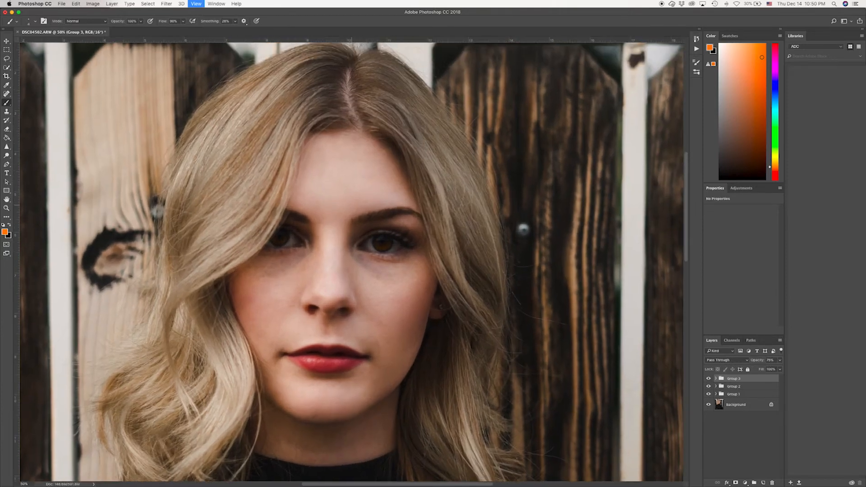
{"action": "key", "text": "super+plus"}
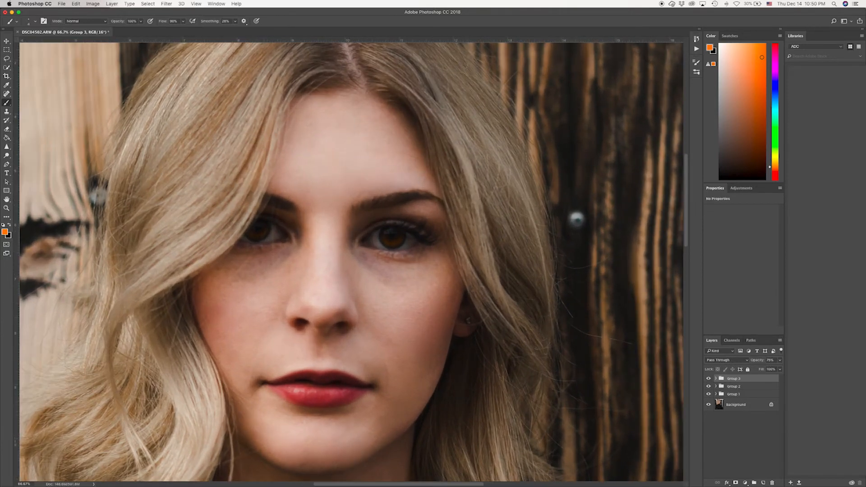
{"action": "left_click", "coordinate": [745, 483]}
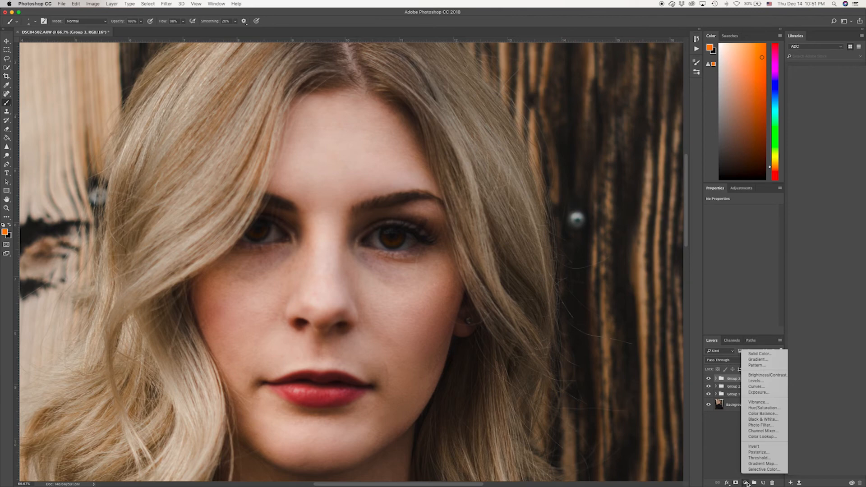
{"action": "left_click", "coordinate": [762, 388]}
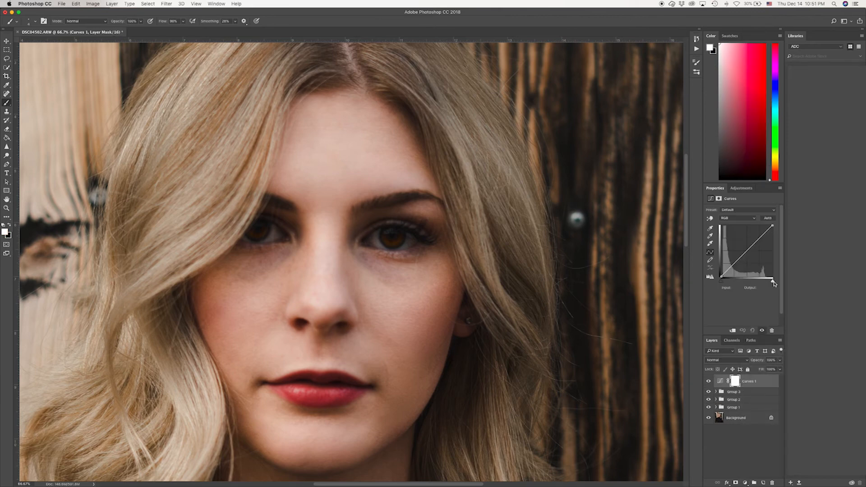
{"action": "left_click_drag", "start_coordinate": [743, 255], "coordinate": [741, 249]}
{"action": "key", "text": "super+i"}
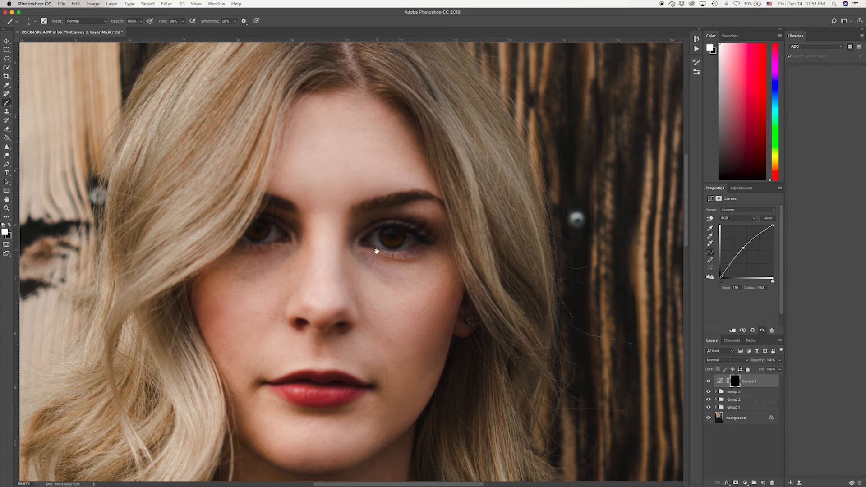
Paint white on the Curves 1 mask over the lower part of both irises to brighten them
{"action": "key", "text": "super+equal"}
{"action": "key", "text": "super+equal"}
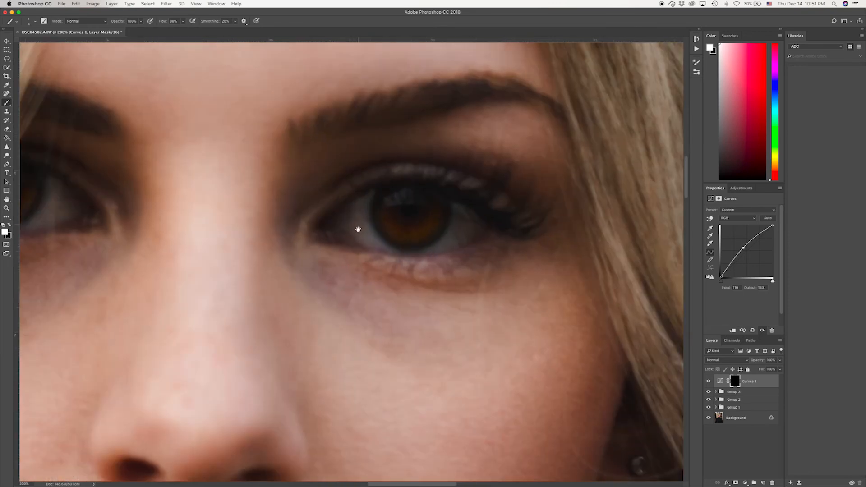
{"action": "mouse_move", "coordinate": [359, 229]}
{"action": "left_mouse_down"}
{"action": "mouse_move", "coordinate": [387, 254]}
{"action": "mouse_move", "coordinate": [433, 258]}
{"action": "mouse_move", "coordinate": [466, 238]}
{"action": "mouse_move", "coordinate": [446, 262]}
{"action": "mouse_move", "coordinate": [428, 263]}
{"action": "mouse_move", "coordinate": [413, 246]}
{"action": "mouse_move", "coordinate": [432, 261]}
{"action": "mouse_move", "coordinate": [463, 254]}
{"action": "left_mouse_up"}
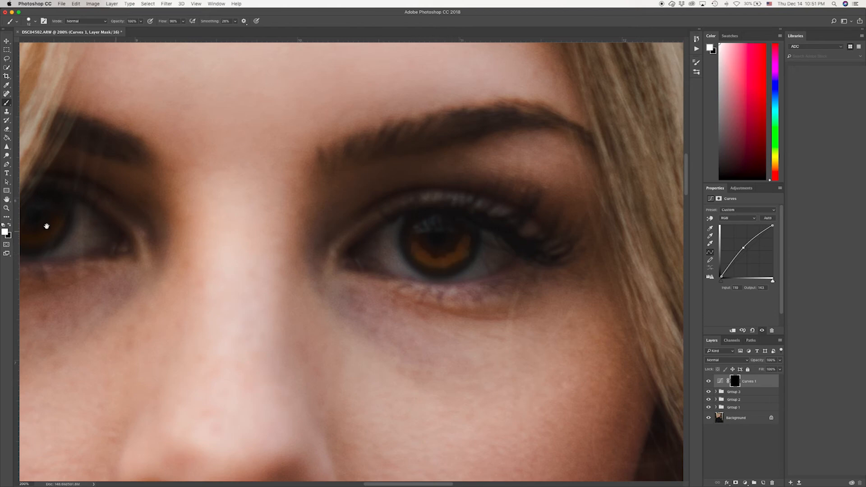
{"action": "scroll", "coordinate": [59, 223], "scroll_direction": "left", "scroll_amount": 4}
{"action": "left_click_drag", "start_coordinate": [82, 234], "coordinate": [112, 238]}
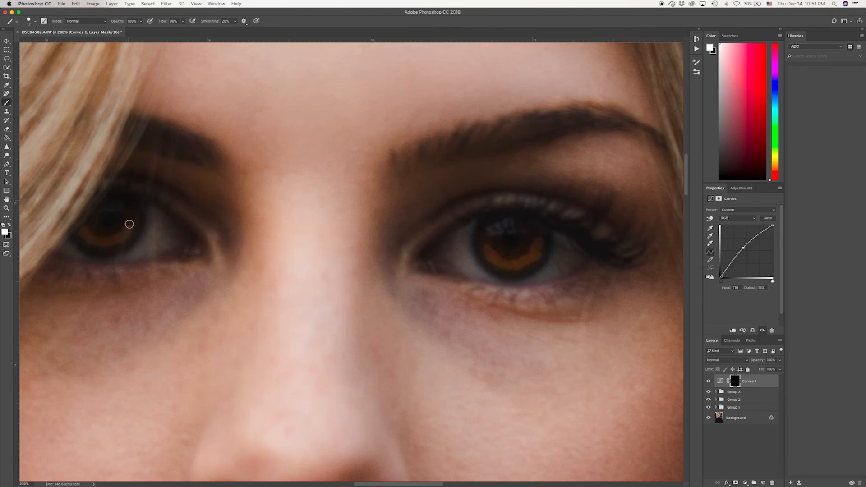
{"action": "left_click_drag", "start_coordinate": [492, 190], "coordinate": [512, 201]}
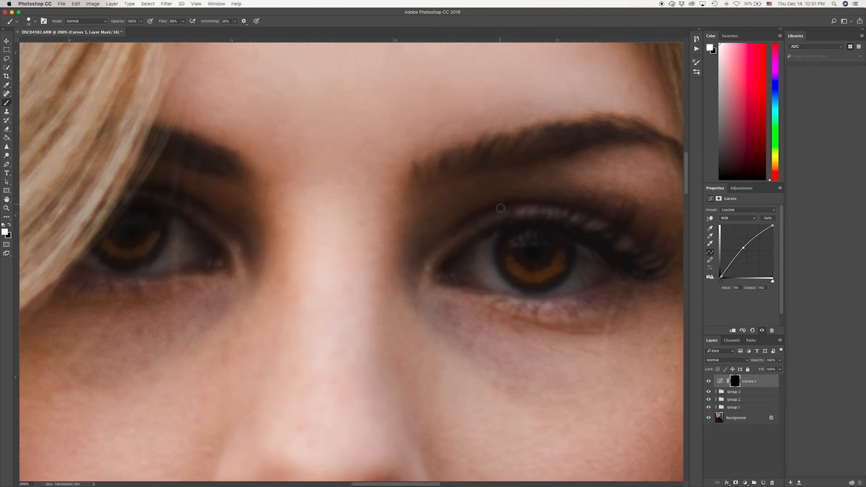
Soften the painted iris highlights by applying a Gaussian Blur to the Curves 1 mask
{"action": "key", "text": "super+minus"}
{"action": "left_click", "coordinate": [171, 7]}
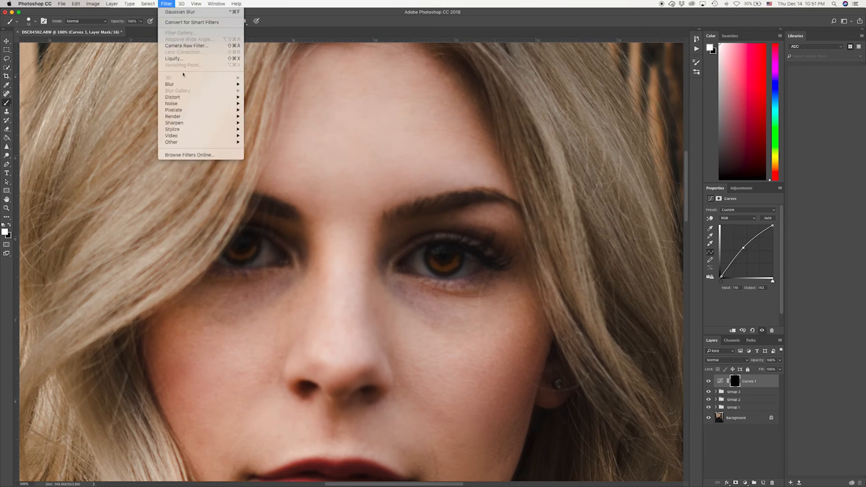
{"action": "mouse_move", "coordinate": [194, 85]}
{"action": "left_click", "coordinate": [267, 110]}
{"action": "left_click_drag", "start_coordinate": [520, 175], "coordinate": [522, 174]}
{"action": "key", "text": "Return"}
{"action": "key", "text": "b"}
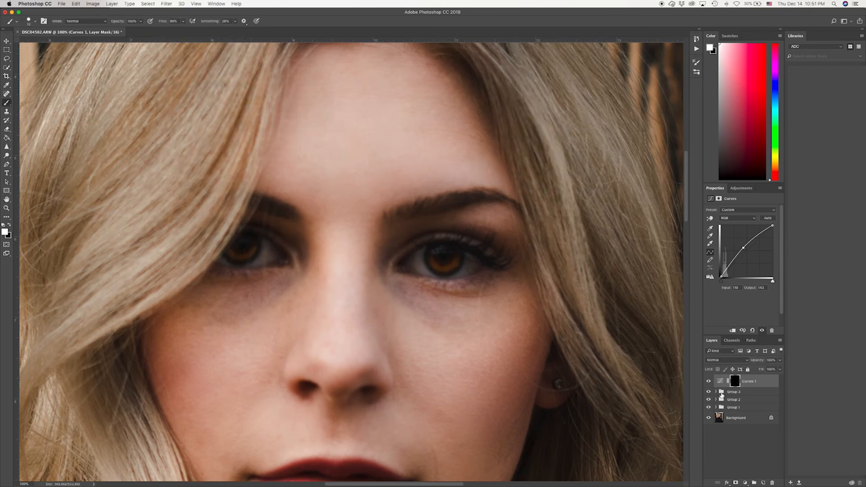
Add a second Curves adjustment layer that darkens the midtones from input 134 to output 103, and invert its mask
{"action": "left_click", "coordinate": [746, 482]}
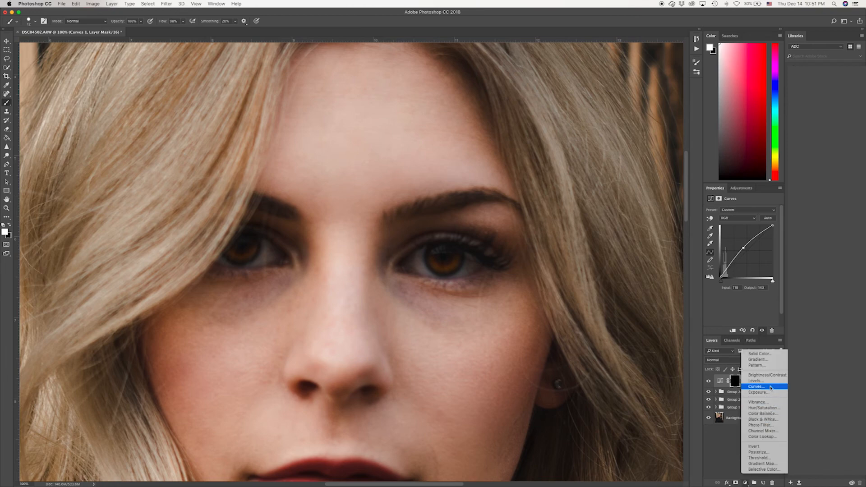
{"action": "left_click", "coordinate": [756, 386]}
{"action": "left_click_drag", "start_coordinate": [748, 251], "coordinate": [748, 256]}
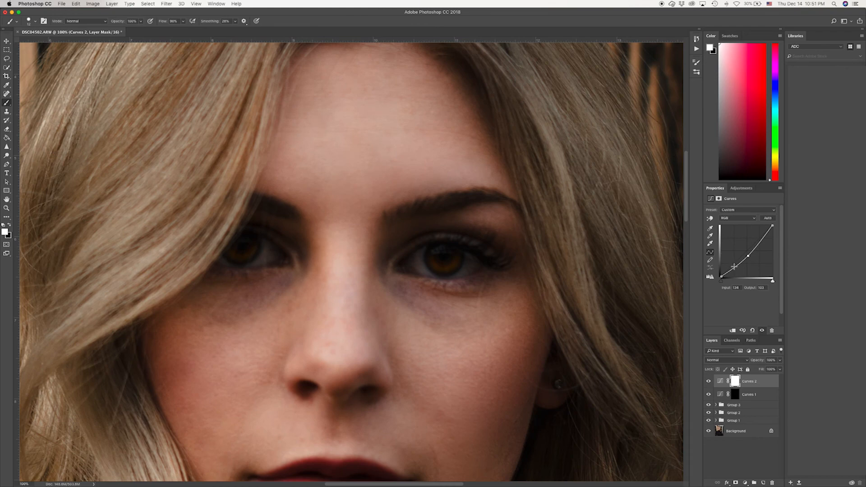
{"action": "key", "text": "super+i"}
Paint white on the Curves 2 mask along the outer rims of both irises to darken them
{"action": "key", "text": "super+equal"}
{"action": "mouse_move", "coordinate": [609, 245]}
{"action": "left_mouse_down"}
{"action": "mouse_move", "coordinate": [450, 209]}
{"action": "mouse_move", "coordinate": [423, 234]}
{"action": "left_mouse_up"}
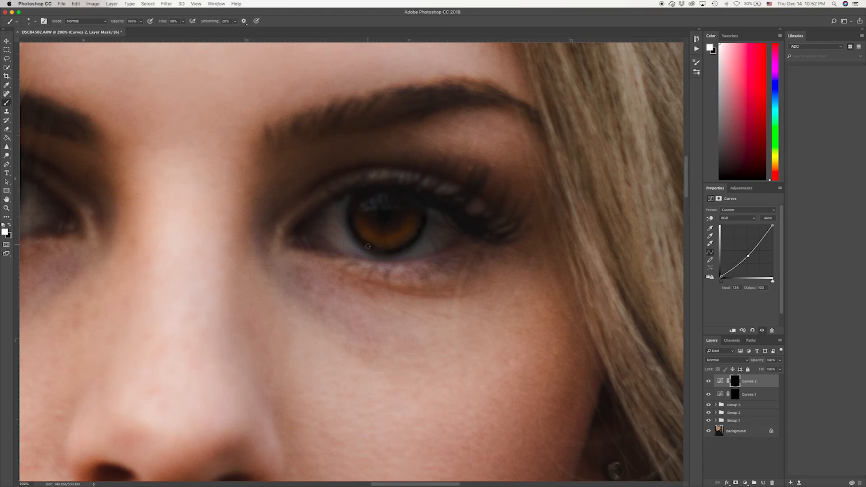
{"action": "scroll", "coordinate": [372, 246], "scroll_direction": "left", "scroll_amount": 10}
{"action": "left_click_drag", "start_coordinate": [283, 224], "coordinate": [238, 220]}
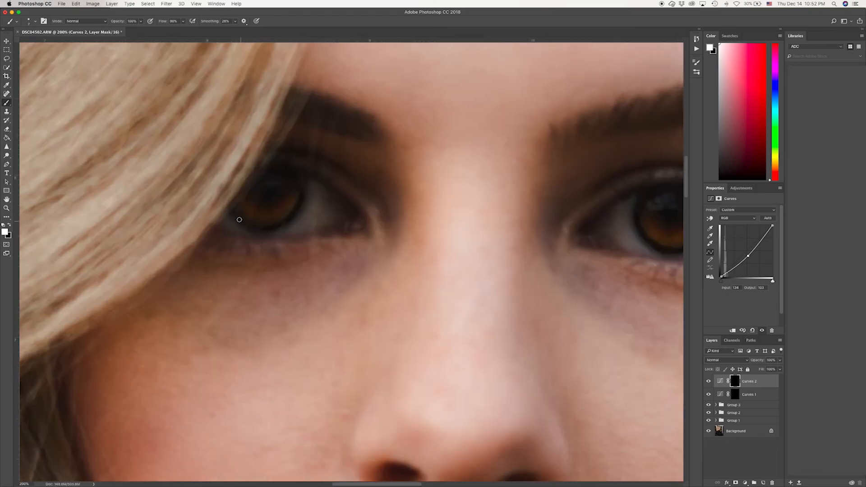
Blur the Curves 2 mask with a Gaussian Blur of about 9 pixels radius
{"action": "key", "text": "super+minus"}
{"action": "key", "text": "super+minus"}
{"action": "key", "text": "super+plus"}
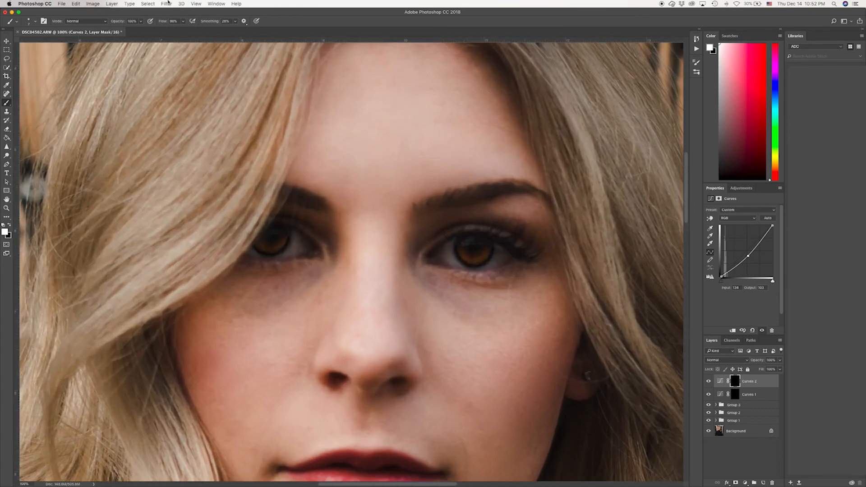
{"action": "left_click", "coordinate": [166, 4]}
{"action": "mouse_move", "coordinate": [181, 85]}
{"action": "left_click", "coordinate": [264, 112]}
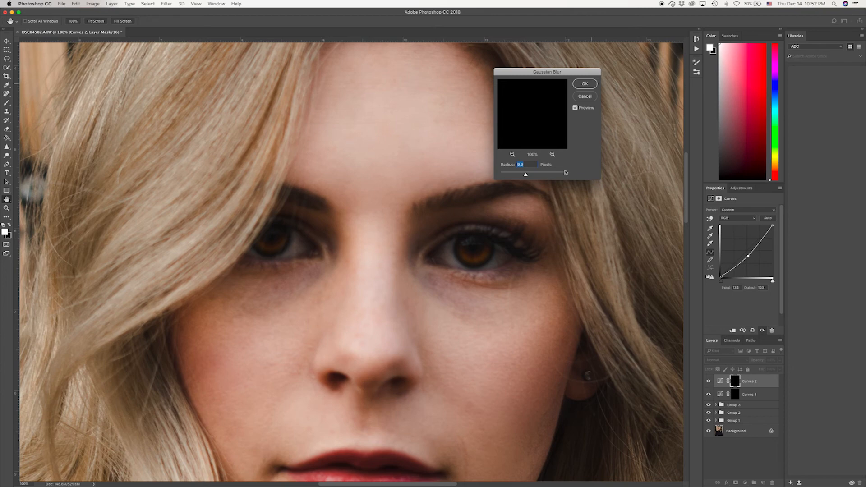
{"action": "key", "text": "Return"}
Try different opacities for the Curves 2 layer and leave it just under 100%
{"action": "scroll", "coordinate": [630, 158], "scroll_direction": "left", "scroll_amount": 1}
{"action": "left_click_drag", "start_coordinate": [759, 362], "coordinate": [694, 359]}
{"action": "left_click_drag", "start_coordinate": [759, 362], "coordinate": [772, 363]}
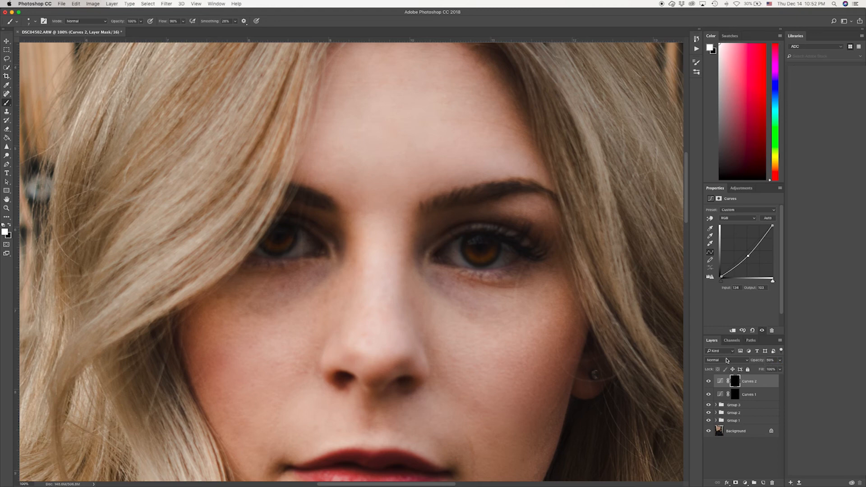
Group the Curves 2 and Curves 1 layers and lower the group's opacity to 75%
{"action": "left_click", "coordinate": [762, 394], "text": "shift"}
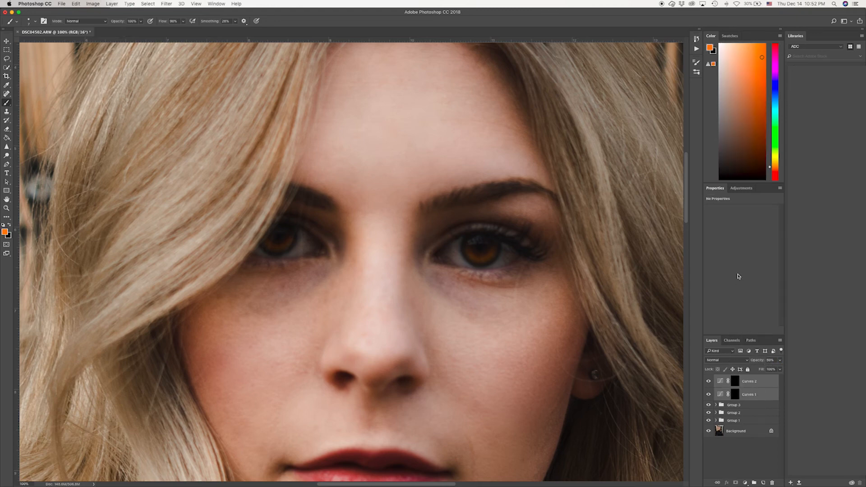
{"action": "key", "text": "super+g"}
{"action": "left_click_drag", "start_coordinate": [759, 363], "coordinate": [752, 363]}
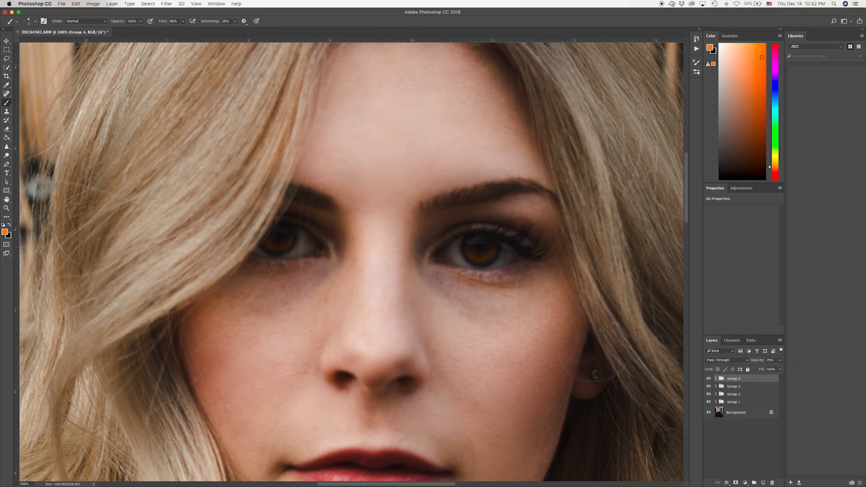
Stamp all visible layers onto a new layer above Group 4 and desaturate it to black and white
{"action": "key", "text": "super+minus"}
{"action": "key", "text": "super+minus"}
{"action": "key", "text": "super+minus"}
{"action": "key", "text": "super+minus"}
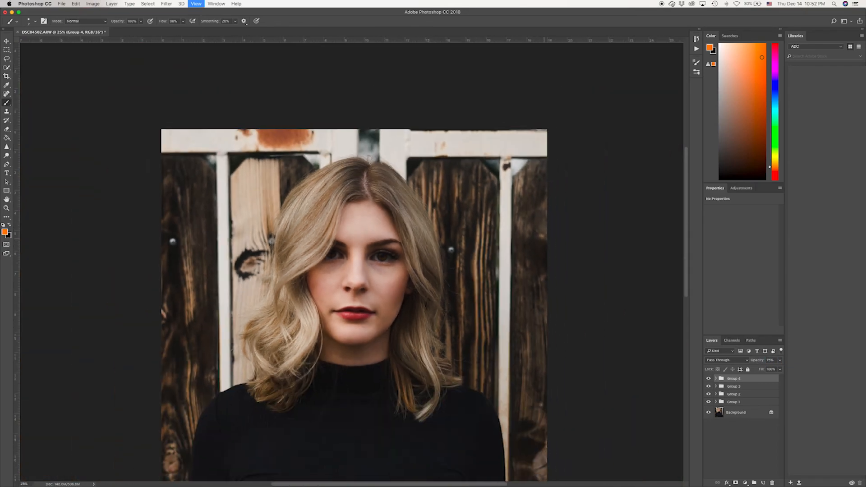
{"action": "scroll", "coordinate": [354, 305], "scroll_direction": "down", "scroll_amount": 3}
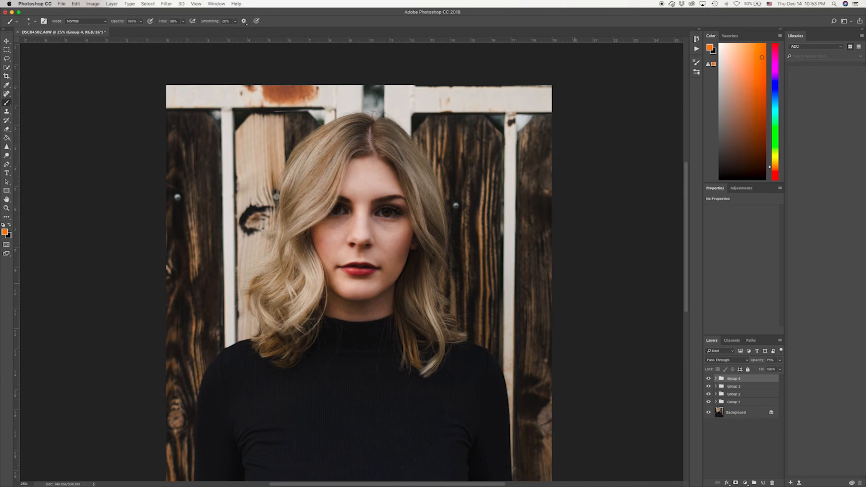
{"action": "key", "text": "super+alt+shift+n"}
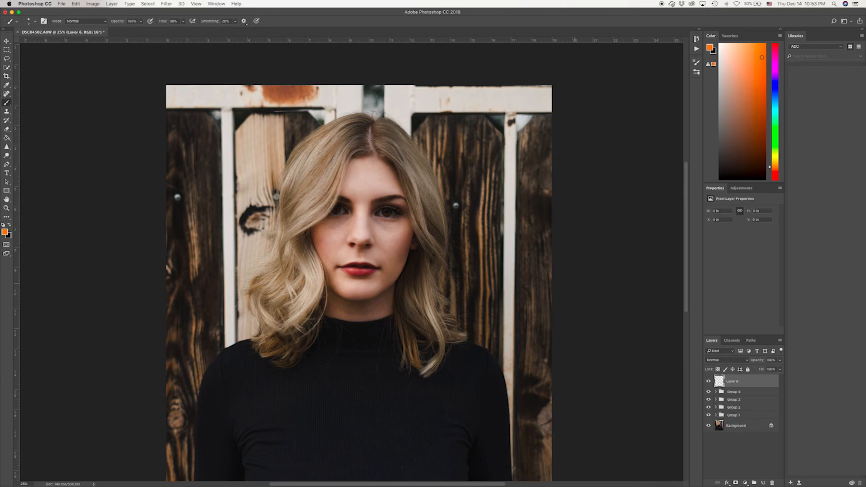
{"action": "key", "text": "super+alt+shift+e"}
{"action": "key", "text": "super+shift+u"}
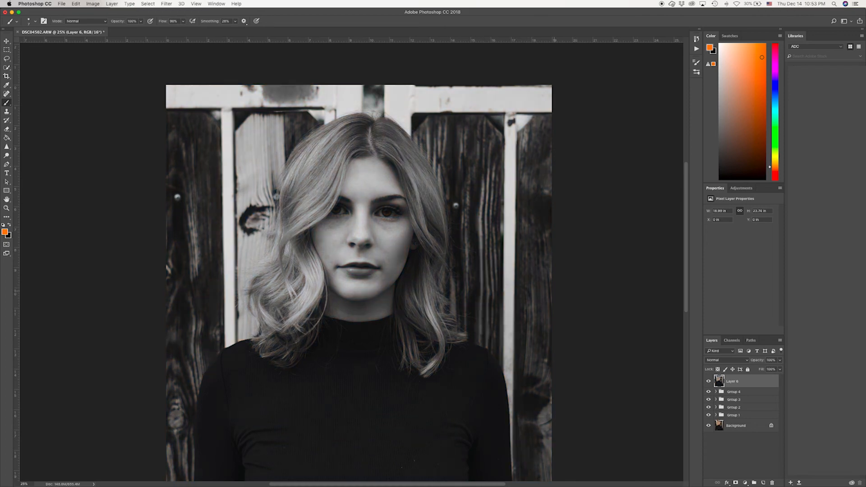
Set the desaturated top layer's blend mode to Overlay and apply a High Pass filter with a radius of 8.2 pixels
{"action": "left_click", "coordinate": [718, 361]}
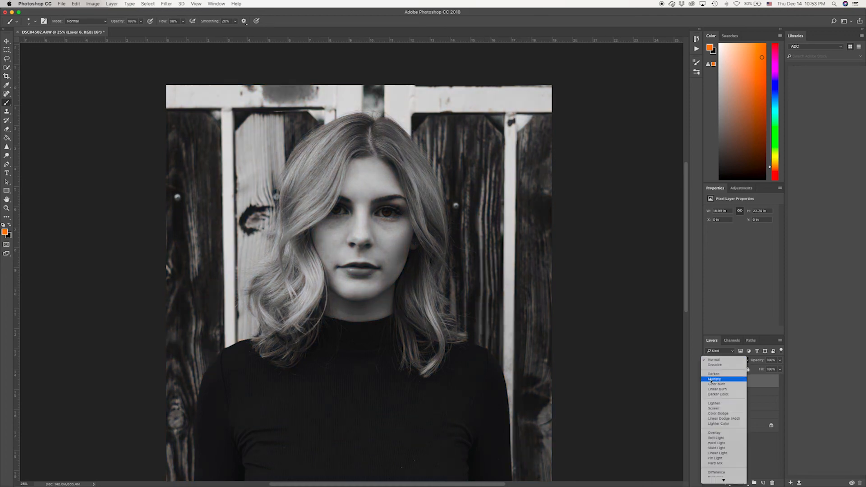
{"action": "left_click", "coordinate": [715, 437]}
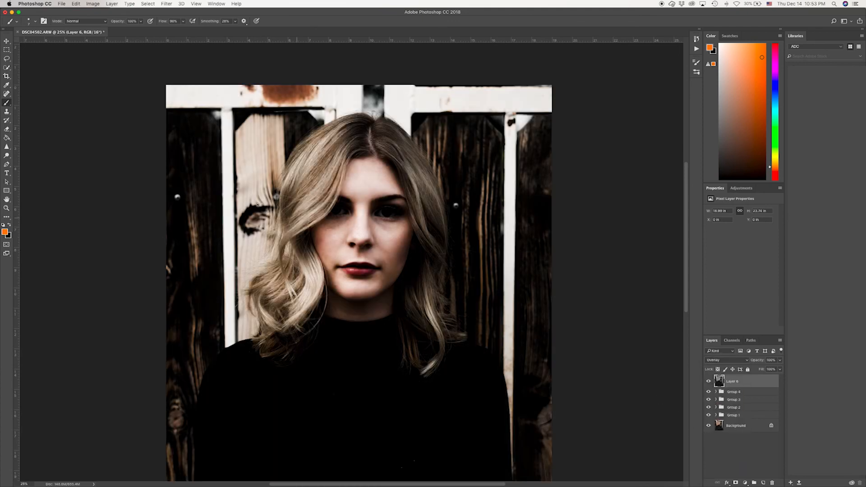
{"action": "left_click", "coordinate": [164, 3]}
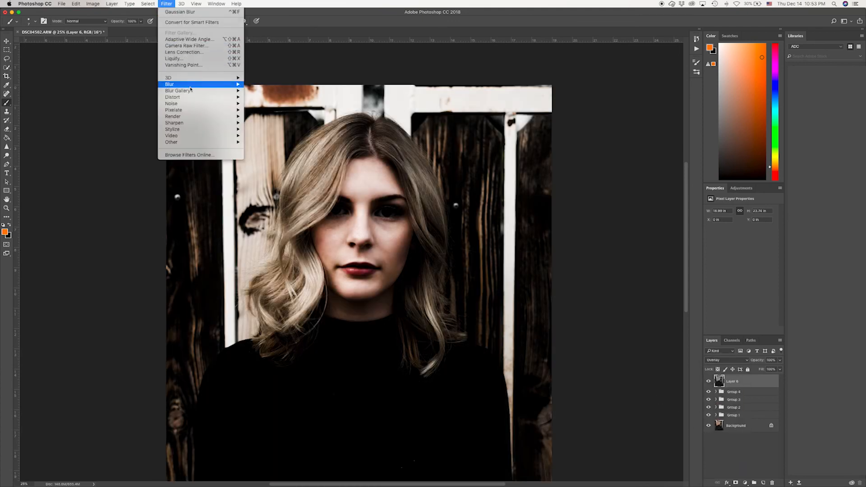
{"action": "mouse_move", "coordinate": [203, 143]}
{"action": "left_click", "coordinate": [266, 149]}
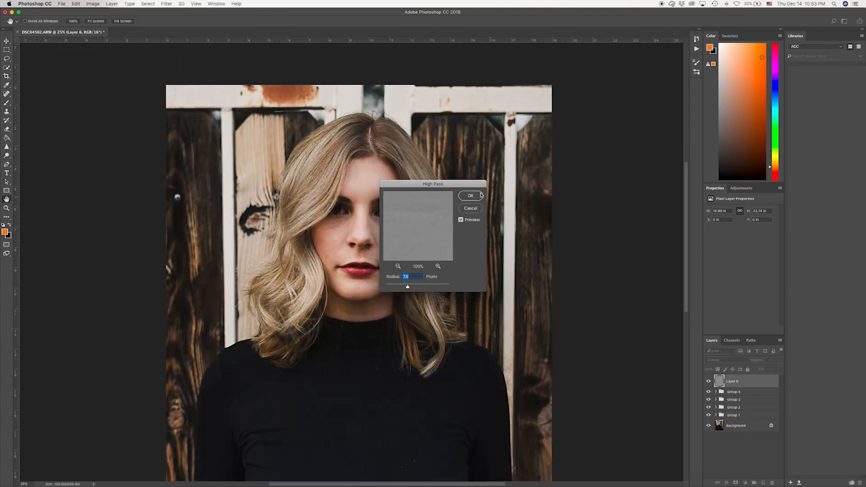
{"action": "left_click_drag", "start_coordinate": [451, 183], "coordinate": [556, 176]}
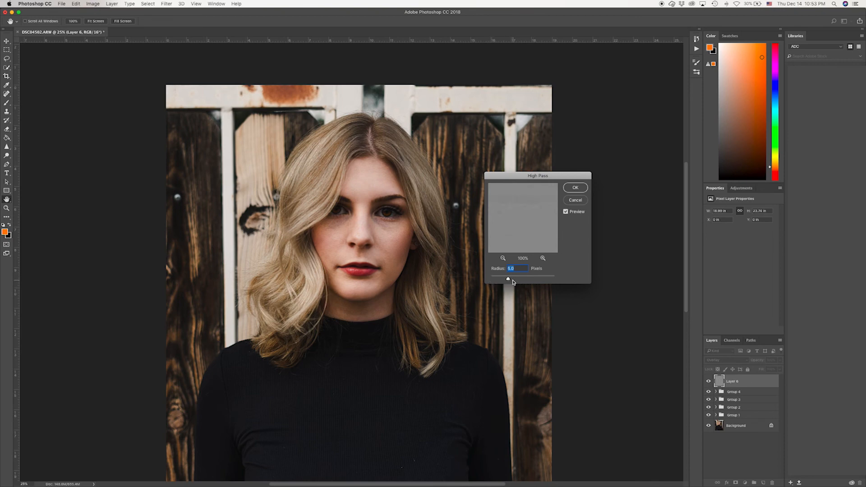
{"action": "mouse_move", "coordinate": [509, 280]}
{"action": "left_mouse_down"}
{"action": "mouse_move", "coordinate": [548, 281]}
{"action": "mouse_move", "coordinate": [499, 281]}
{"action": "mouse_move", "coordinate": [514, 279]}
{"action": "left_mouse_up"}
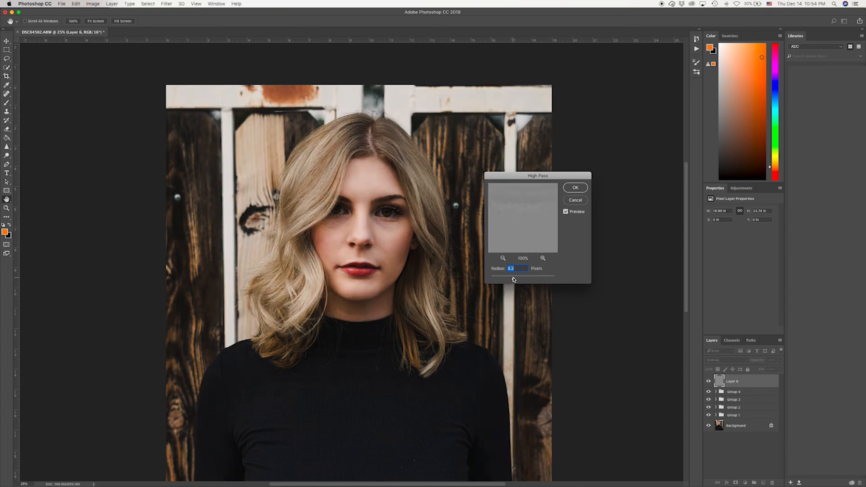
{"action": "left_click", "coordinate": [575, 188]}
{"action": "key", "text": "b"}
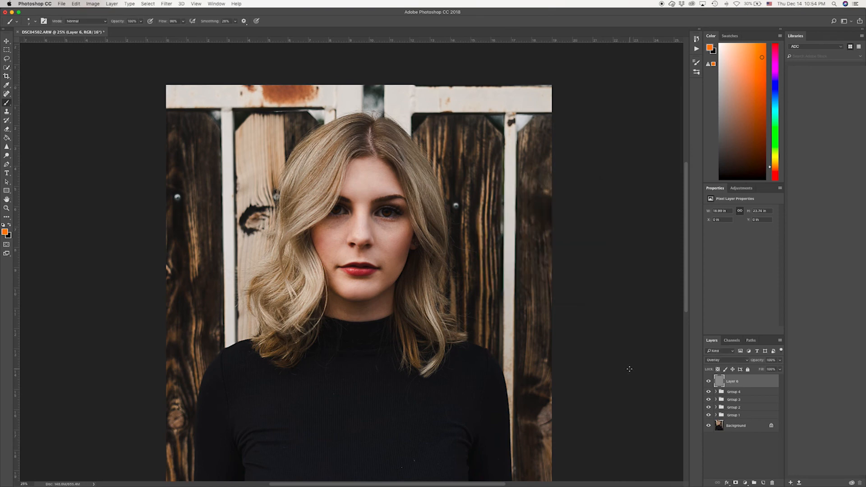
Add an inverted black mask to the High Pass layer and paint white over both eyes to reveal the sharpening there
{"action": "left_click", "coordinate": [736, 483]}
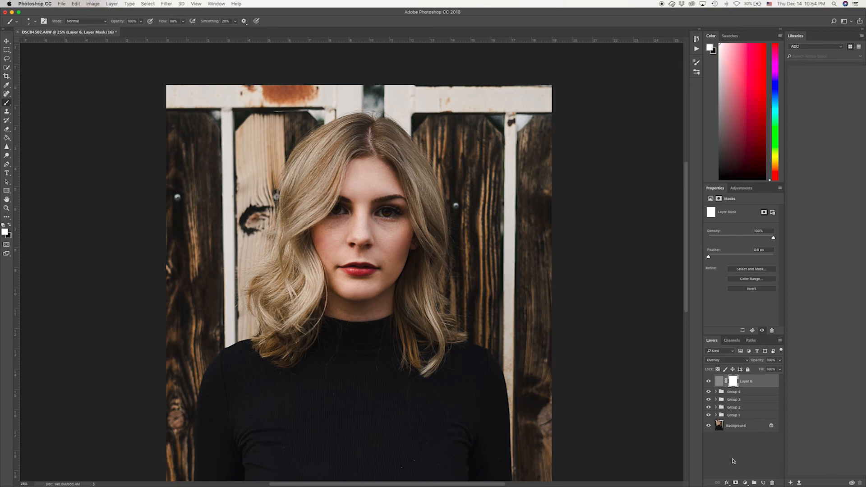
{"action": "key", "text": "super+i"}
{"action": "key", "text": "super+equal"}
{"action": "key", "text": "super+equal"}
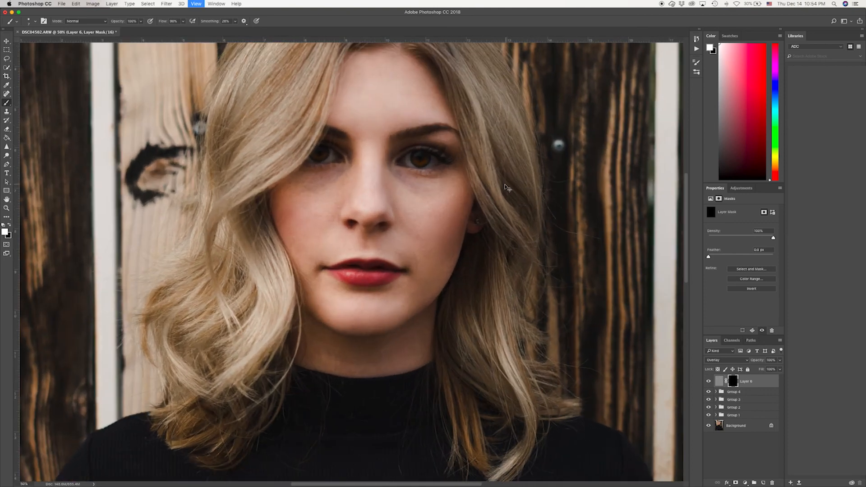
{"action": "key", "text": "super+equal"}
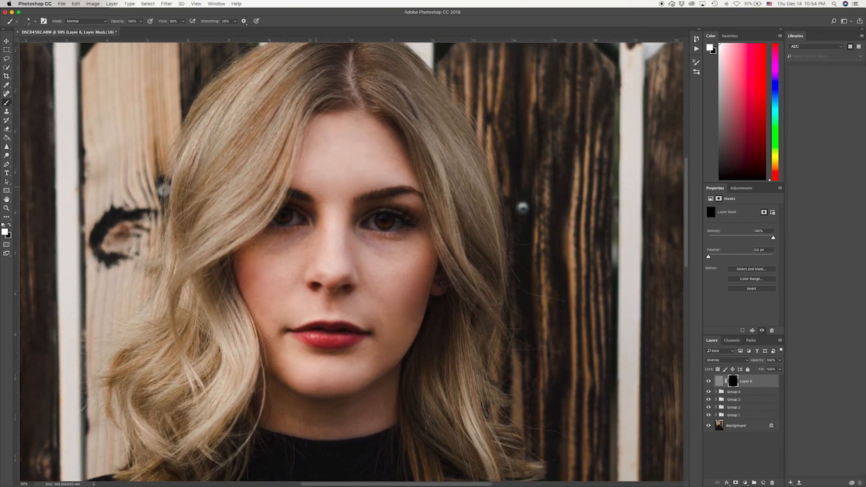
{"action": "mouse_move", "coordinate": [350, 226]}
{"action": "left_mouse_down"}
{"action": "mouse_move", "coordinate": [383, 219]}
{"action": "mouse_move", "coordinate": [367, 224]}
{"action": "mouse_move", "coordinate": [391, 230]}
{"action": "mouse_move", "coordinate": [387, 218]}
{"action": "mouse_move", "coordinate": [373, 223]}
{"action": "left_mouse_up"}
{"action": "mouse_move", "coordinate": [280, 225]}
{"action": "left_mouse_down"}
{"action": "mouse_move", "coordinate": [288, 206]}
{"action": "mouse_move", "coordinate": [294, 219]}
{"action": "mouse_move", "coordinate": [279, 223]}
{"action": "mouse_move", "coordinate": [287, 215]}
{"action": "mouse_move", "coordinate": [283, 222]}
{"action": "mouse_move", "coordinate": [297, 222]}
{"action": "mouse_move", "coordinate": [293, 214]}
{"action": "mouse_move", "coordinate": [275, 225]}
{"action": "mouse_move", "coordinate": [295, 220]}
{"action": "mouse_move", "coordinate": [298, 195]}
{"action": "mouse_move", "coordinate": [308, 198]}
{"action": "mouse_move", "coordinate": [300, 218]}
{"action": "left_mouse_up"}
{"action": "mouse_move", "coordinate": [406, 226]}
{"action": "left_mouse_down"}
{"action": "mouse_move", "coordinate": [368, 223]}
{"action": "mouse_move", "coordinate": [397, 213]}
{"action": "mouse_move", "coordinate": [407, 225]}
{"action": "mouse_move", "coordinate": [378, 228]}
{"action": "mouse_move", "coordinate": [372, 199]}
{"action": "mouse_move", "coordinate": [361, 198]}
{"action": "mouse_move", "coordinate": [401, 191]}
{"action": "left_mouse_up"}
Compare the whole portrait with the eye-sharpening layer hidden and shown
{"action": "key", "text": "super+minus"}
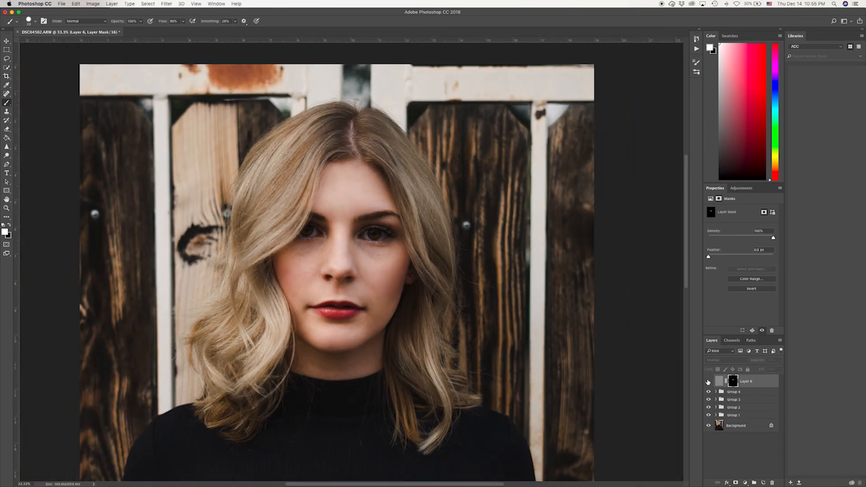
{"action": "key", "text": "super+minus"}
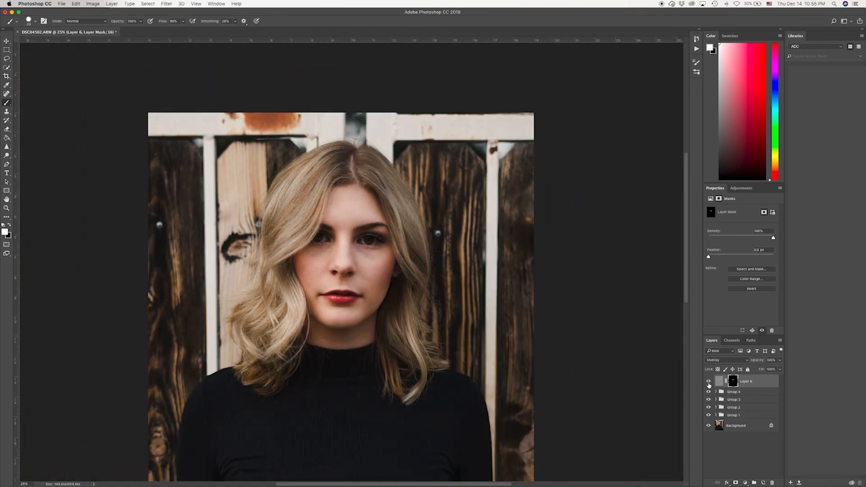
{"action": "left_click_drag", "start_coordinate": [582, 287], "coordinate": [584, 209]}
{"action": "key", "text": "super+minus"}
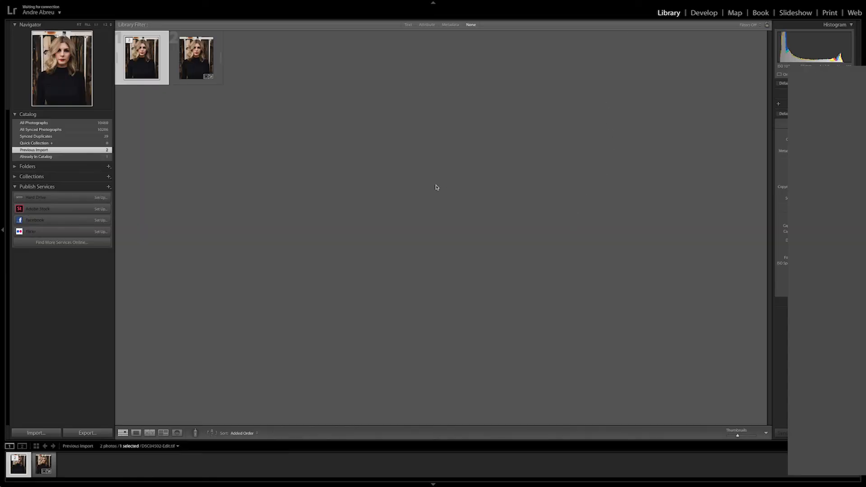
Switch to Lightroom and compare the original DSC04502.ARW with the retouched DSC04502-Edit.tif at full view
{"action": "left_click", "coordinate": [438, 189]}
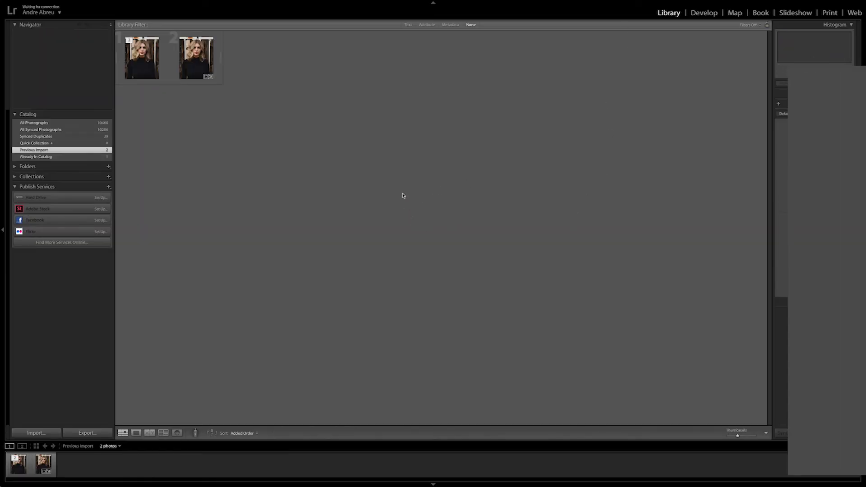
{"action": "double_click", "coordinate": [200, 71]}
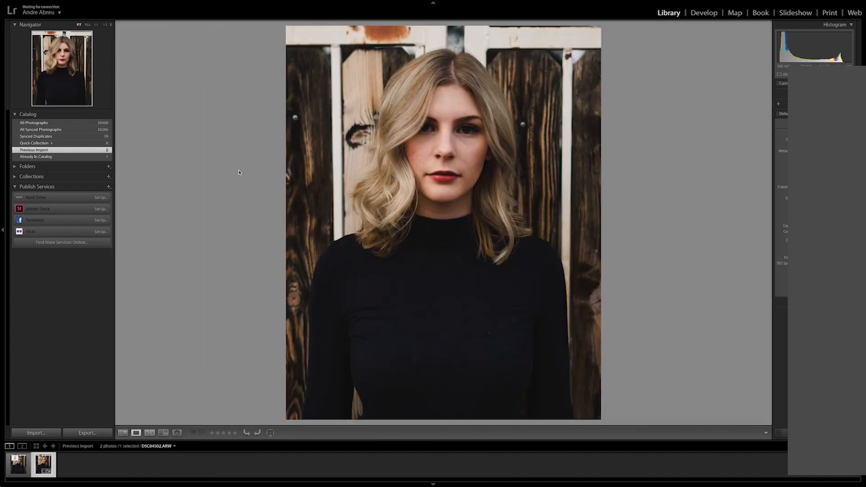
{"action": "key", "text": "Left"}
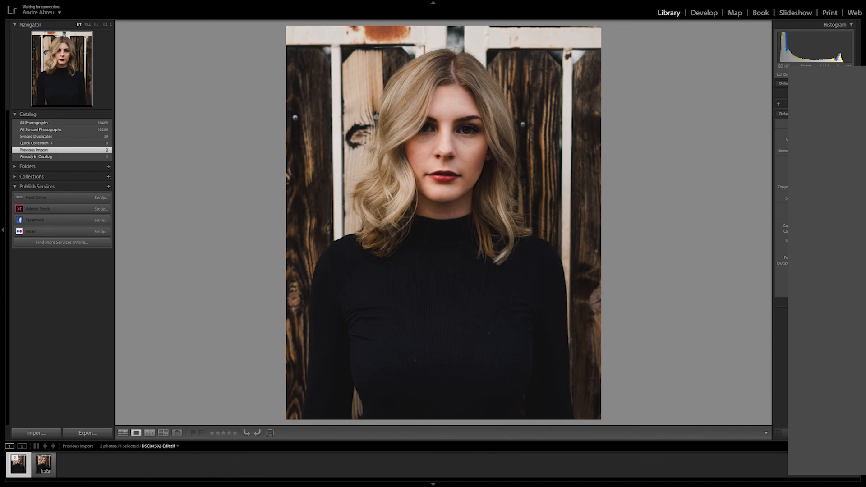